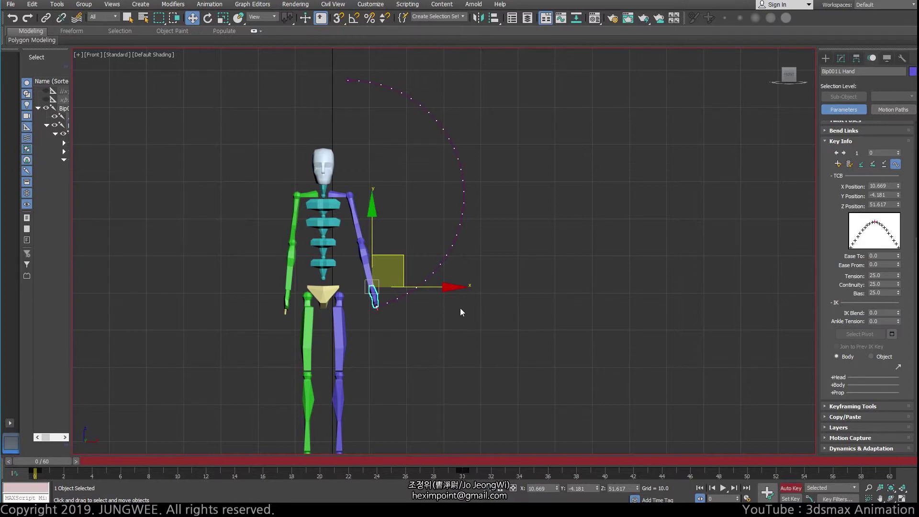
# Select the biped's left hand and scrub the timeline from frame 0 to frame 30 to review the arm raise.
pyautogui.moveTo(459, 305); pyautogui.dragTo(504, 267, button='middle')
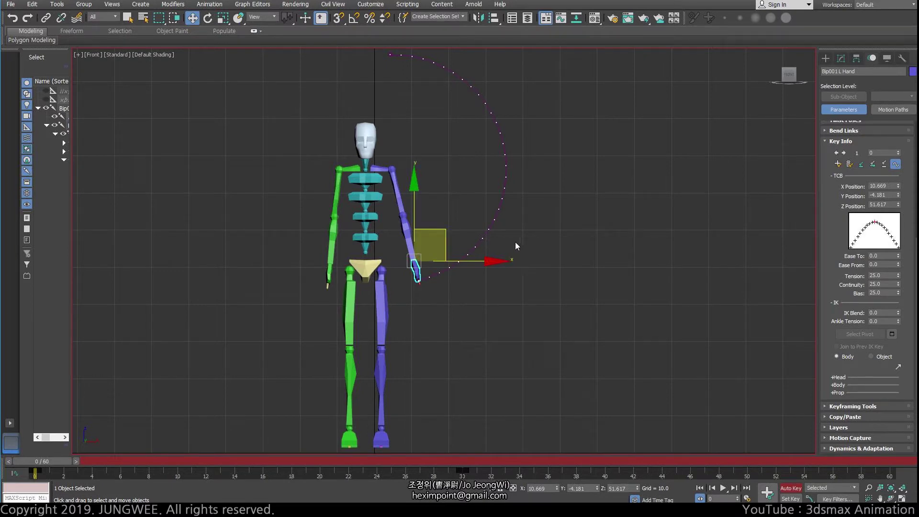
pyautogui.scroll(2, 425, 225)
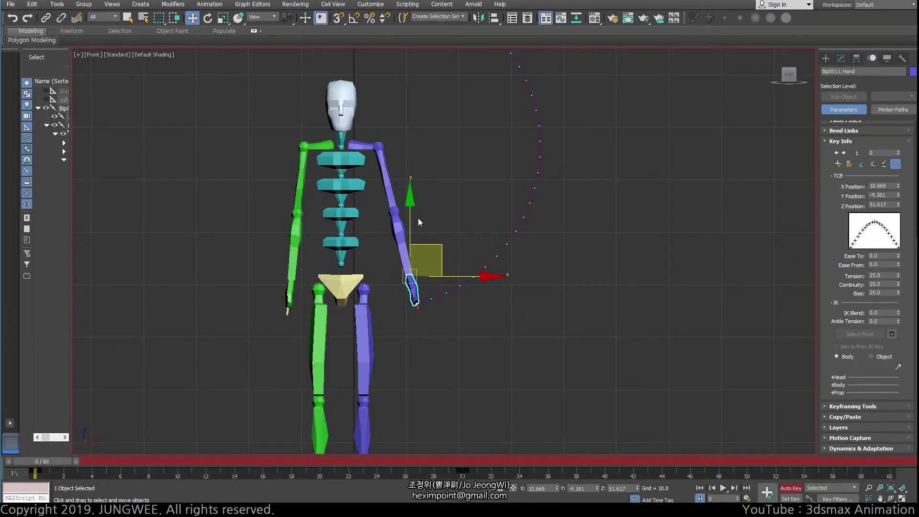
pyautogui.click(406, 353)
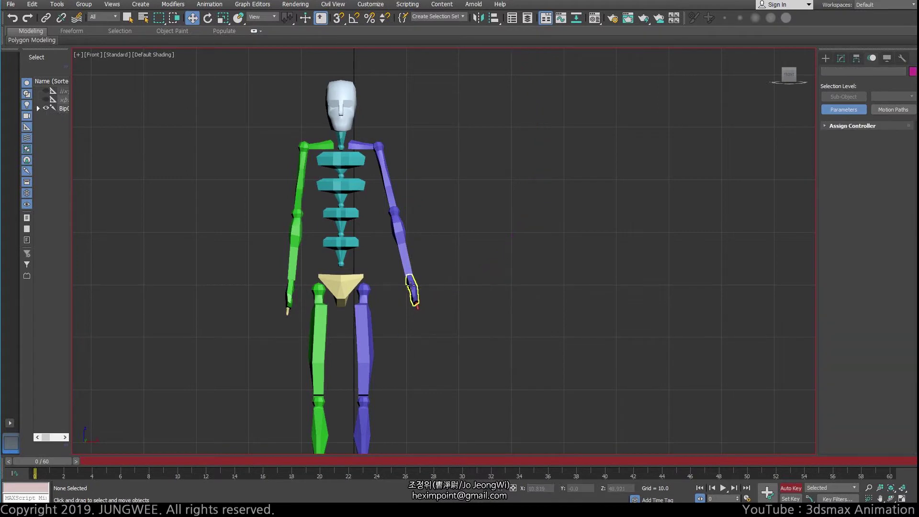
pyautogui.click(435, 283)
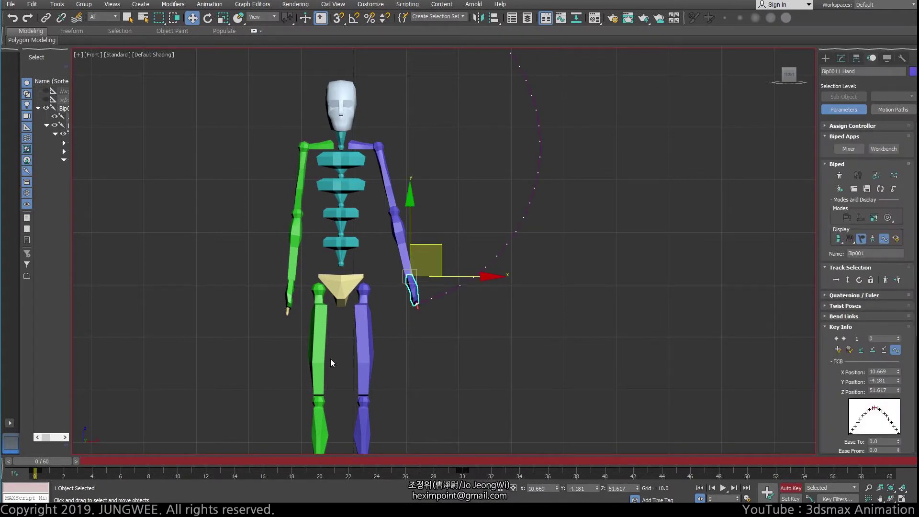
pyautogui.moveTo(46, 464); pyautogui.dragTo(459, 443)
pyautogui.moveTo(376, 172); pyautogui.dragTo(395, 194, button='middle')
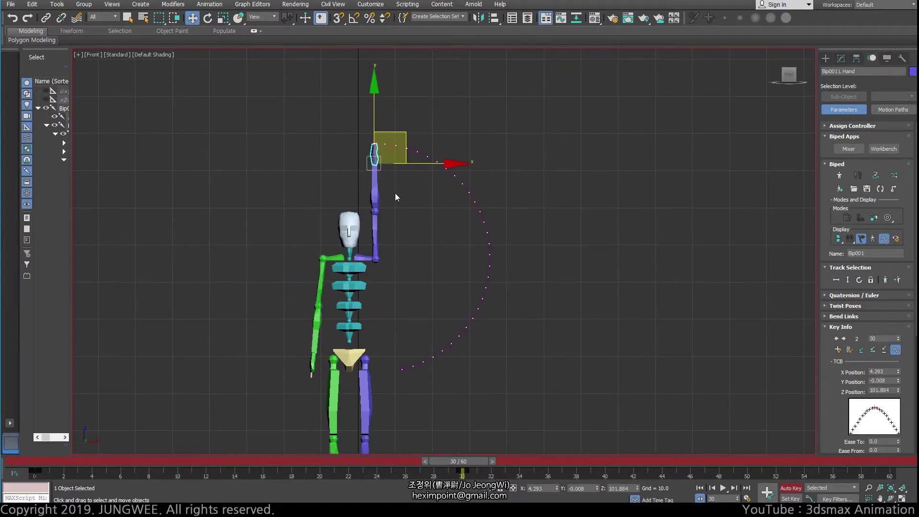
pyautogui.scroll(2, 389, 280)
pyautogui.scroll(-2, 473, 452)
# Delete the left hand's key at frame 30 and move the hand straight up overhead at that frame.
pyautogui.rightClick(393, 473)
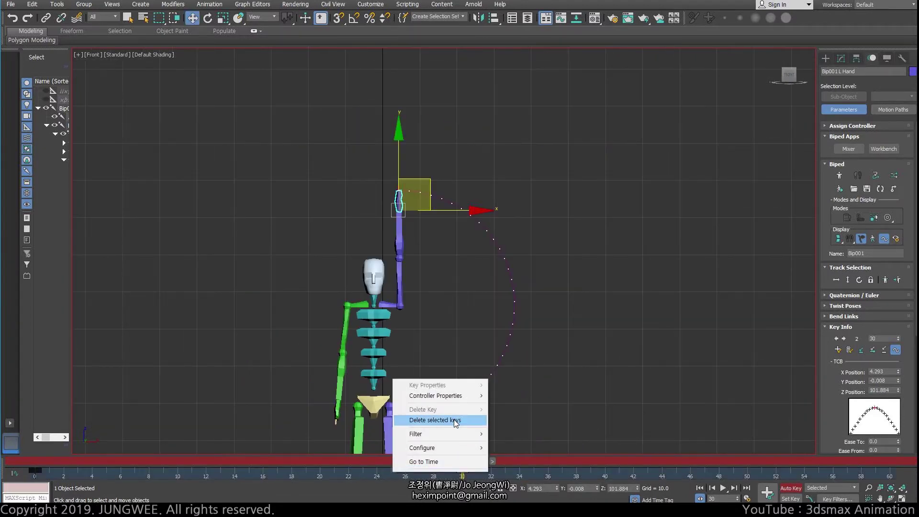
pyautogui.click(459, 420)
pyautogui.scroll(2, 468, 408)
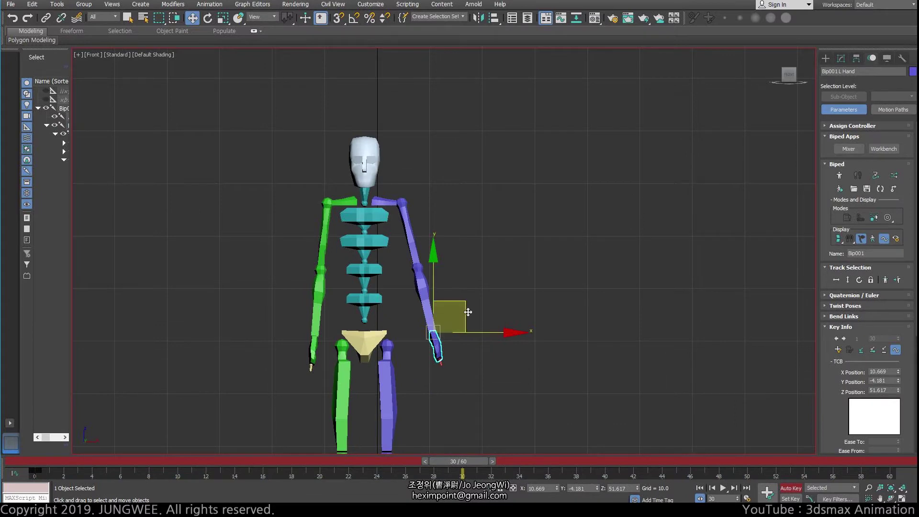
pyautogui.moveTo(465, 299); pyautogui.dragTo(443, 36)
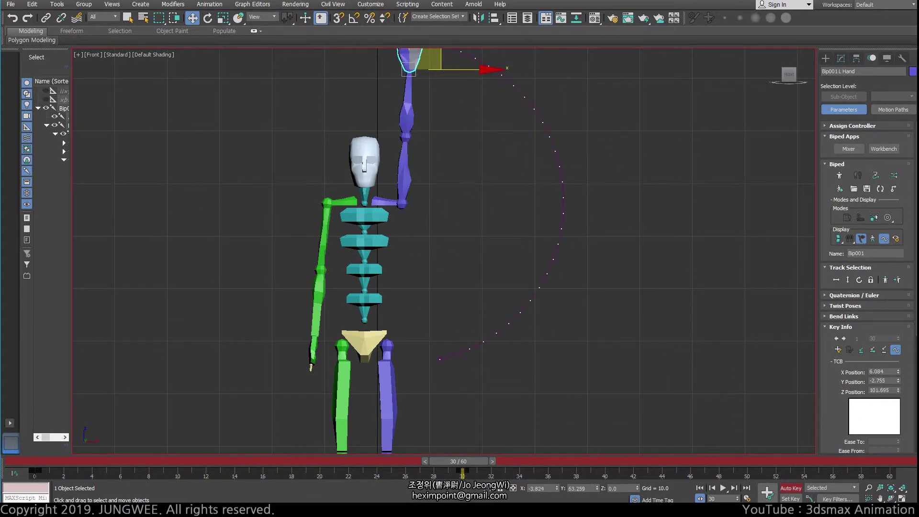
pyautogui.moveTo(457, 374); pyautogui.dragTo(479, 444, button='middle')
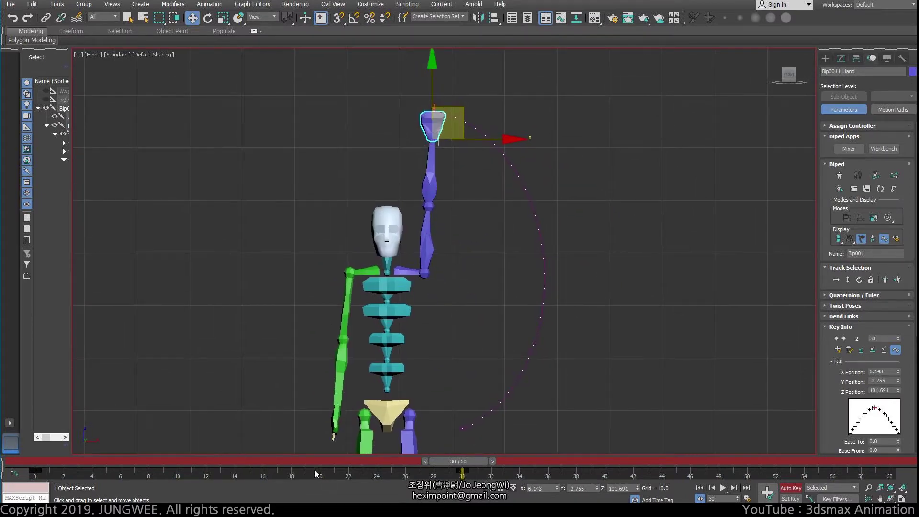
# Scrub the arm raise between frames 0 and 30 and check the trajectories of the left upper arm and forearm.
pyautogui.moveTo(315, 469); pyautogui.dragTo(452, 455)
pyautogui.moveTo(45, 461); pyautogui.dragTo(463, 461)
pyautogui.click(430, 249)
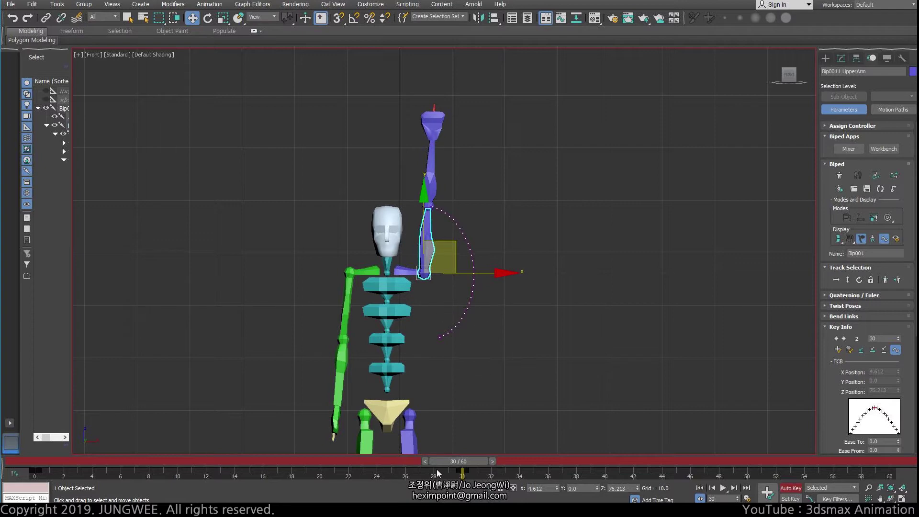
pyautogui.moveTo(457, 461)
pyautogui.mouseDown()
pyautogui.moveTo(218, 464)
pyautogui.moveTo(55, 449)
pyautogui.moveTo(325, 449)
pyautogui.moveTo(449, 452)
pyautogui.moveTo(43, 460)
pyautogui.moveTo(471, 455)
pyautogui.moveTo(459, 458)
pyautogui.mouseUp()
pyautogui.press('w')
pyautogui.click(431, 174)
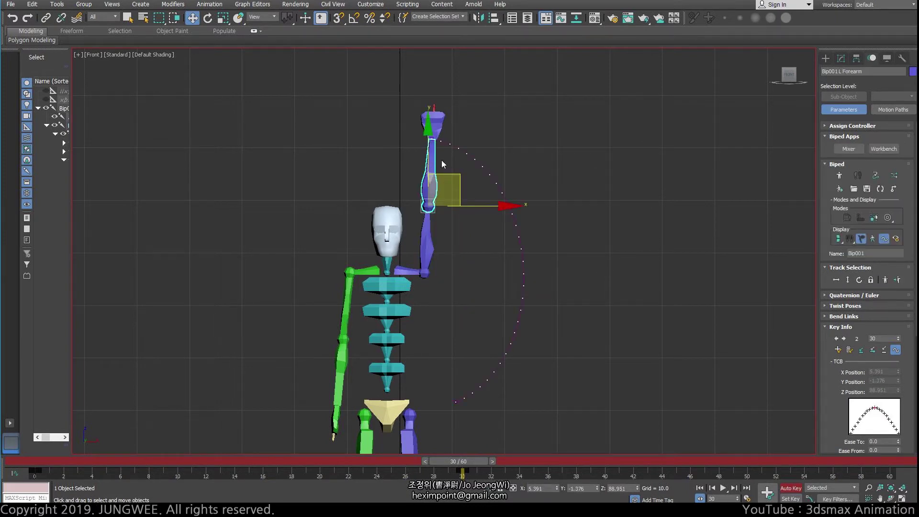
# Lower the raised left hand at frame 30 to bend the elbow, and review the motion from frame 0.
pyautogui.click(435, 122)
pyautogui.moveTo(460, 109); pyautogui.dragTo(468, 132)
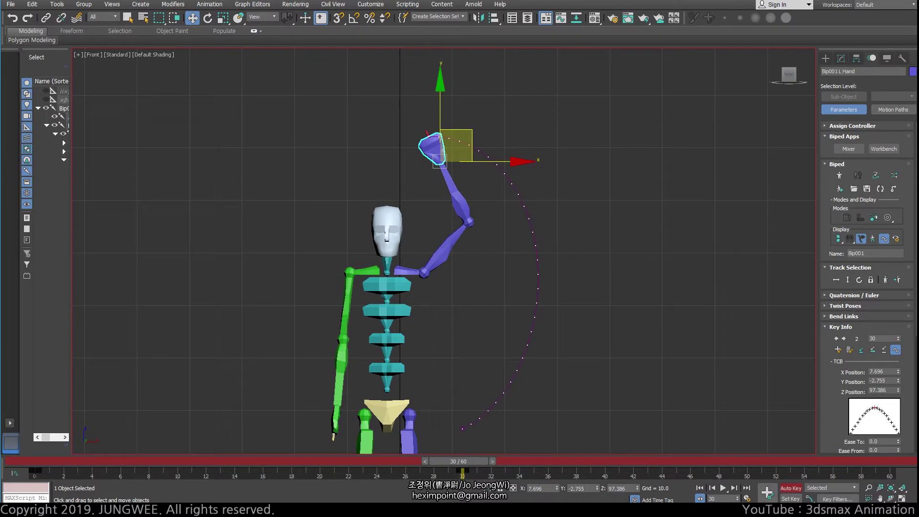
pyautogui.press('Home')
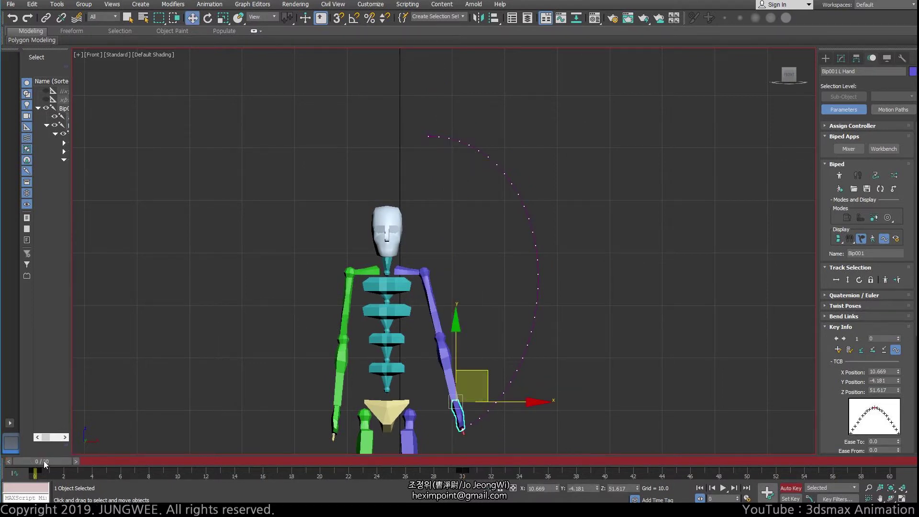
pyautogui.keyDown('alt'); pyautogui.moveTo(364, 355); pyautogui.dragTo(365, 315, button='middle'); pyautogui.keyUp('alt')
pyautogui.press('f')
pyautogui.scroll(-2, 366, 313)
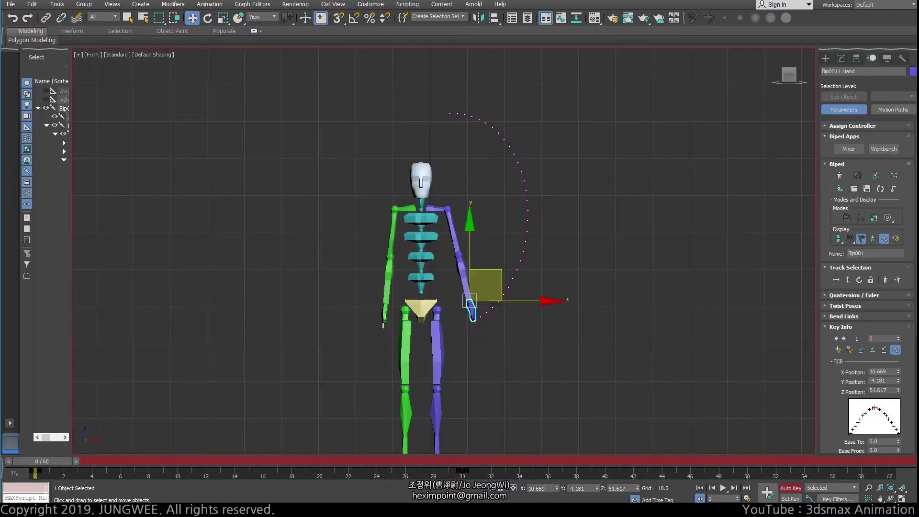
pyautogui.moveTo(38, 463); pyautogui.dragTo(456, 453)
pyautogui.press('w')
pyautogui.scroll(4, 461, 132)
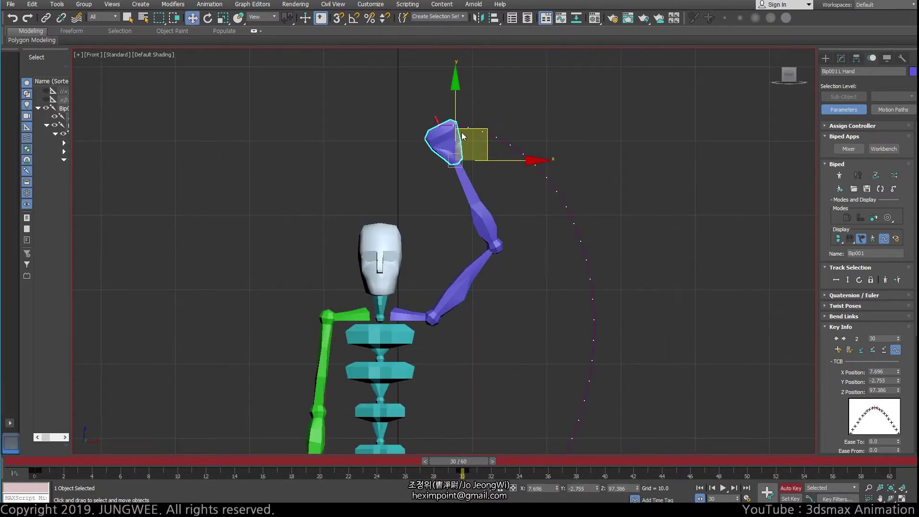
# Delete the left arm's key at frame 30 and rotate the left upper arm overhead at that frame.
pyautogui.scroll(-3, 452, 201)
pyautogui.rightClick(462, 474)
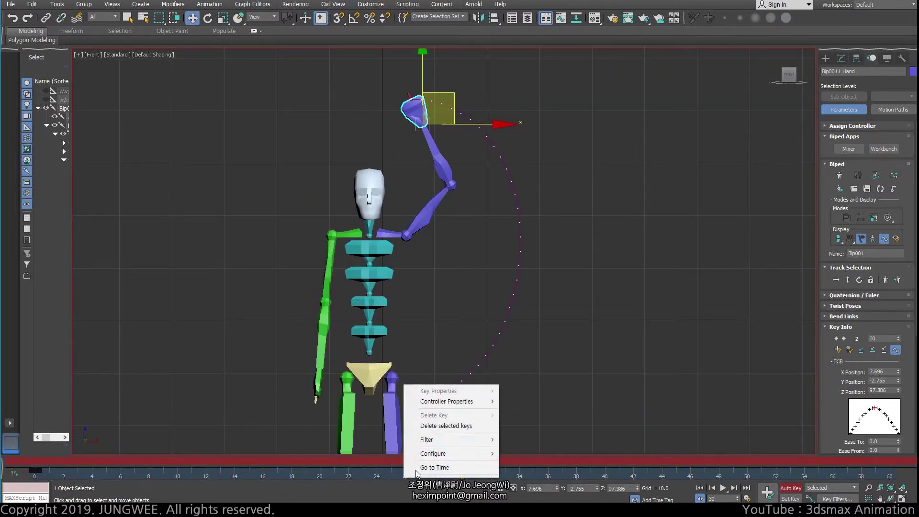
pyautogui.click(445, 425)
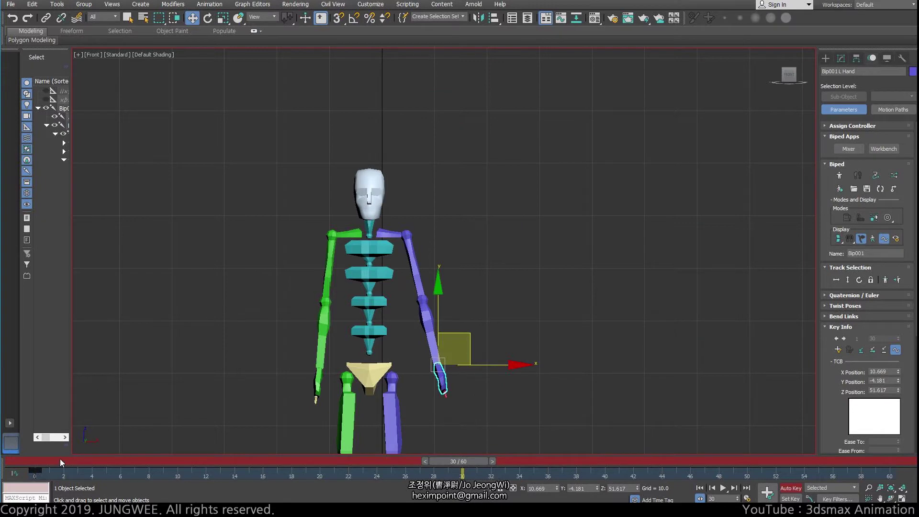
pyautogui.moveTo(62, 462); pyautogui.dragTo(458, 461)
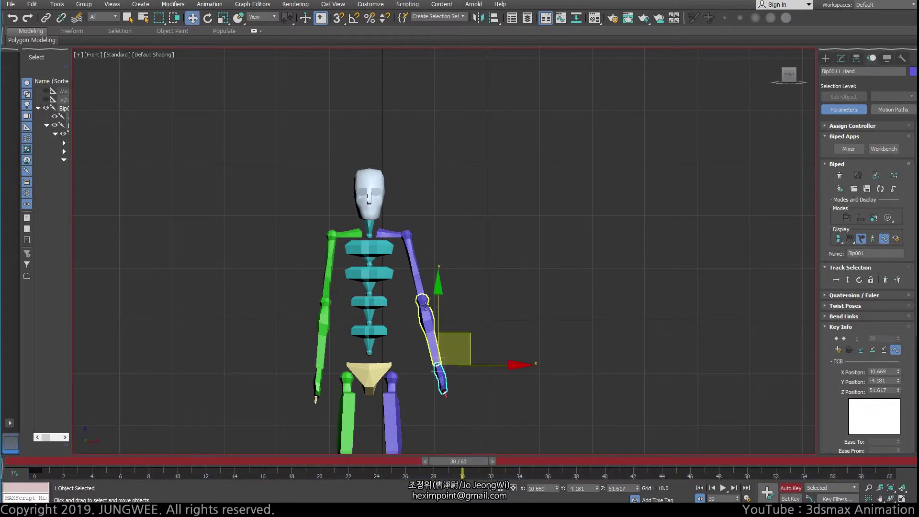
pyautogui.click(415, 268)
pyautogui.press('e')
pyautogui.moveTo(476, 221); pyautogui.dragTo(402, 101)
# Rotate the raised left forearm at frame 30 using the Local coordinate system.
pyautogui.click(456, 128)
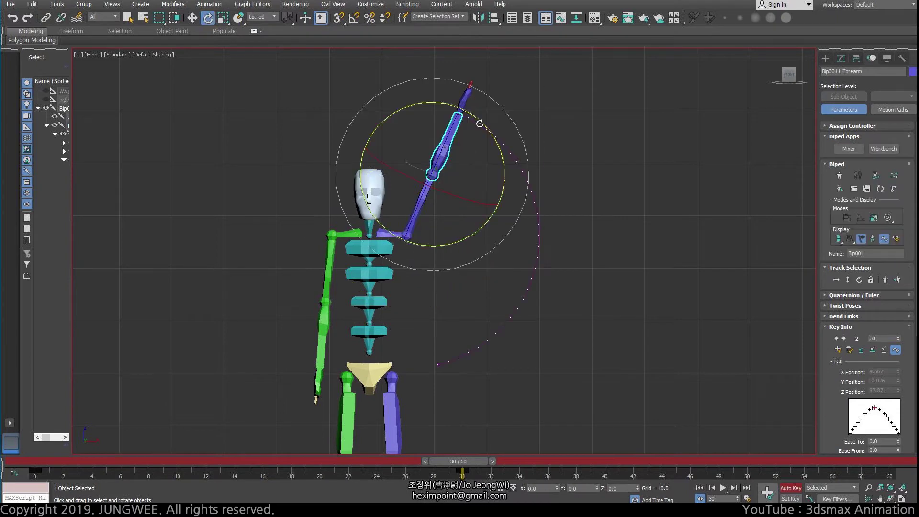
pyautogui.rightClick(478, 122)
pyautogui.click(483, 115)
pyautogui.moveTo(445, 122)
pyautogui.mouseDown()
pyautogui.moveTo(441, 148)
pyautogui.moveTo(452, 127)
pyautogui.mouseUp()
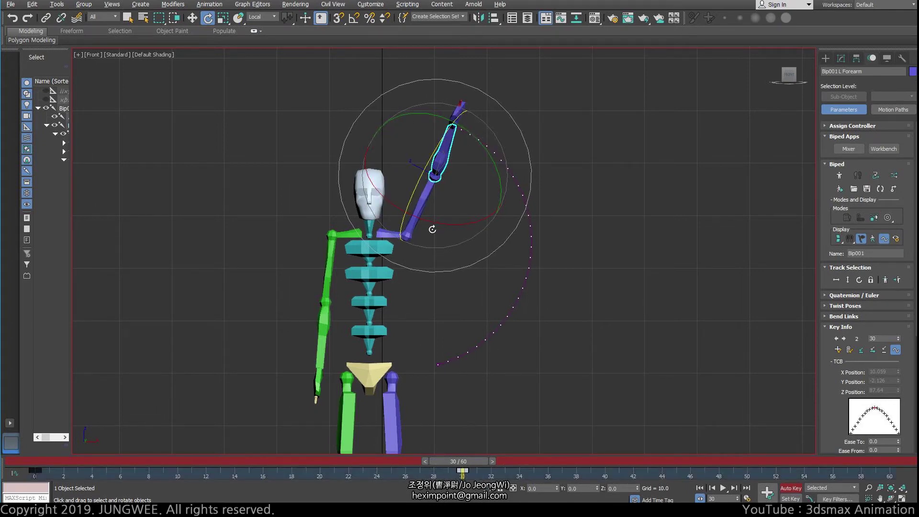
pyautogui.click(421, 206)
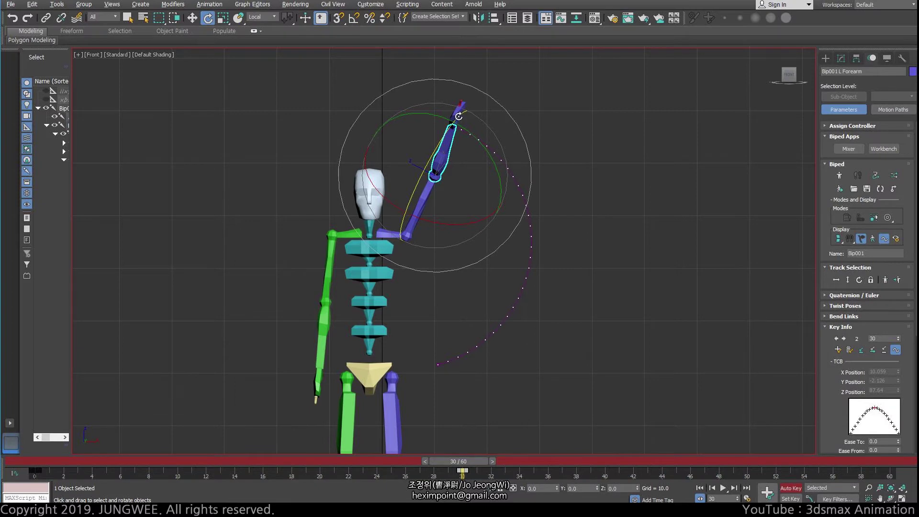
# Delete the left arm's key at frame 30, move the left hand overhead with the elbow bent, and scrub the motion.
pyautogui.rightClick(462, 472)
pyautogui.click(469, 421)
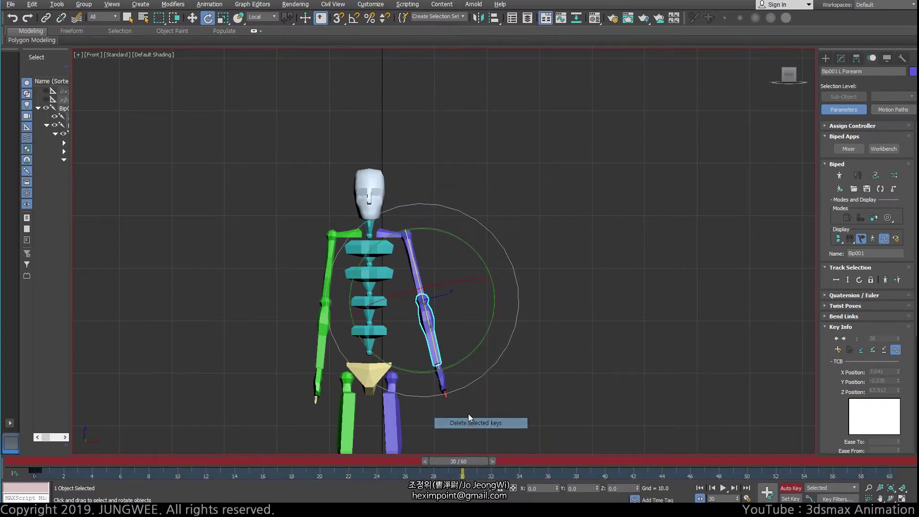
pyautogui.press('w')
pyautogui.click(442, 385)
pyautogui.moveTo(468, 332); pyautogui.dragTo(480, 102)
pyautogui.moveTo(134, 466); pyautogui.dragTo(466, 445)
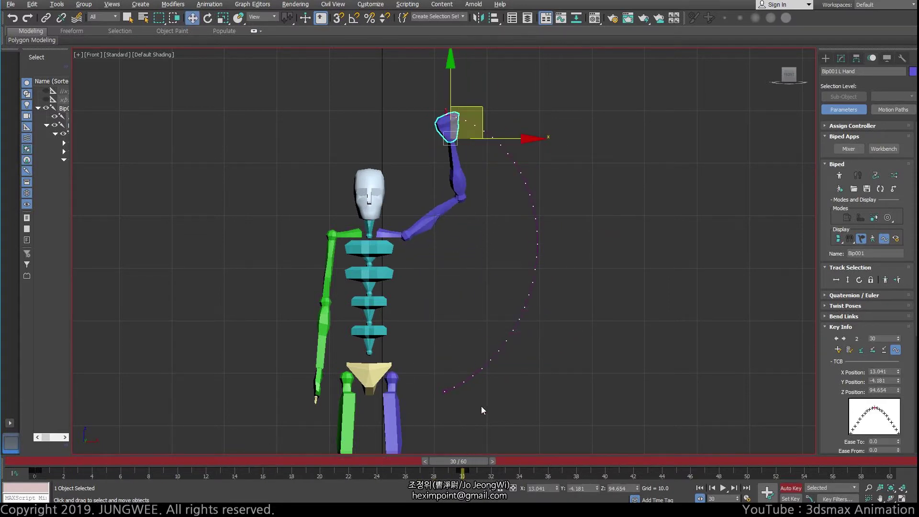
# Try to move the upper spine links, neck, head and pelvis one after another at frame 30.
pyautogui.moveTo(843, 421); pyautogui.dragTo(838, 196)
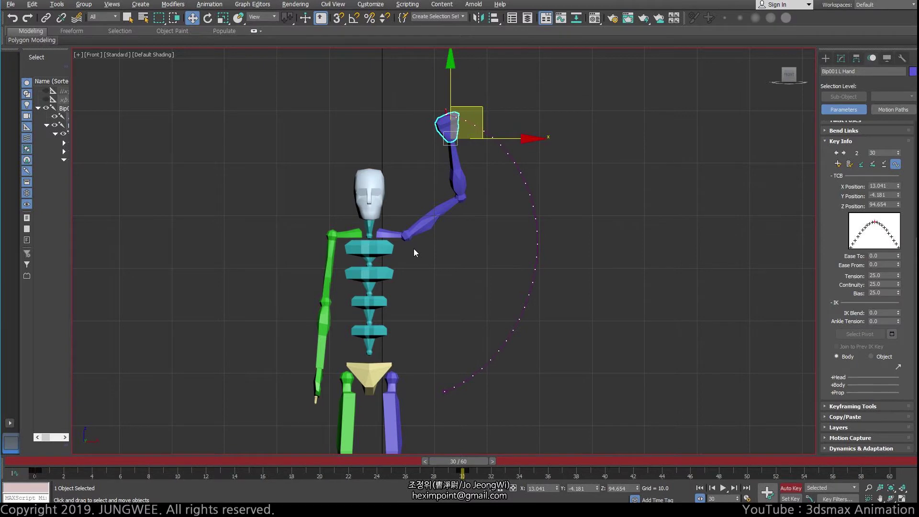
pyautogui.scroll(-4, 413, 249)
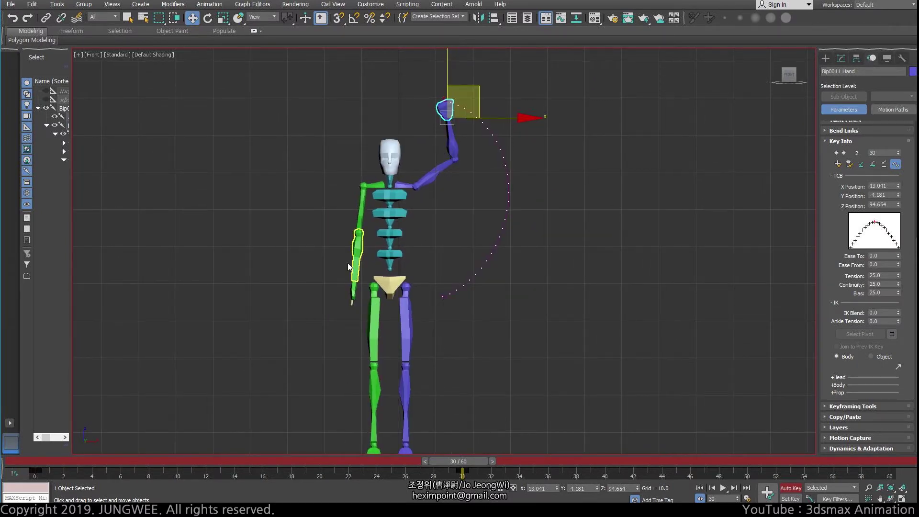
pyautogui.click(403, 198)
pyautogui.scroll(3, 405, 201)
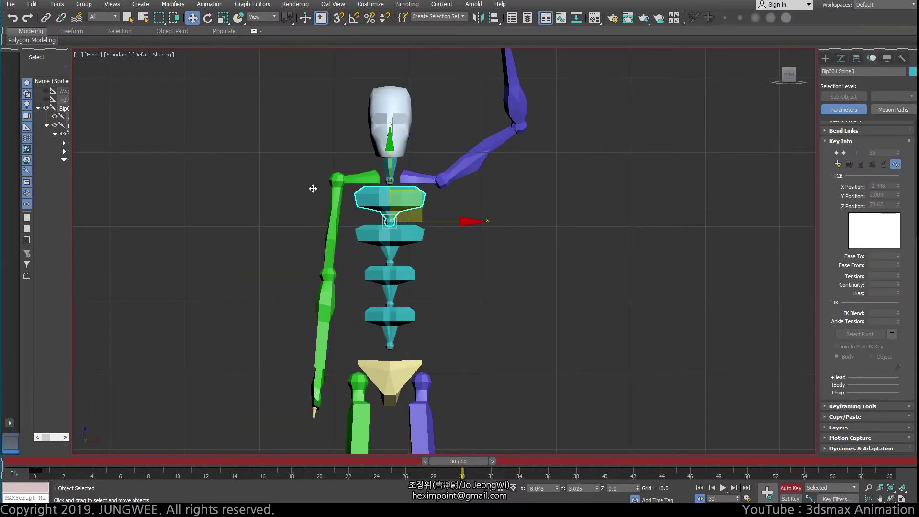
pyautogui.press('k')
pyautogui.click(390, 173)
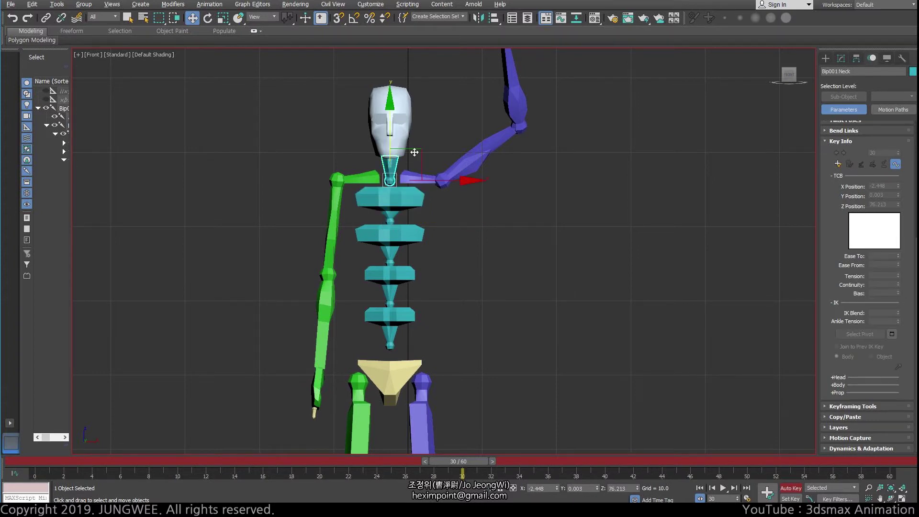
pyautogui.click(407, 229)
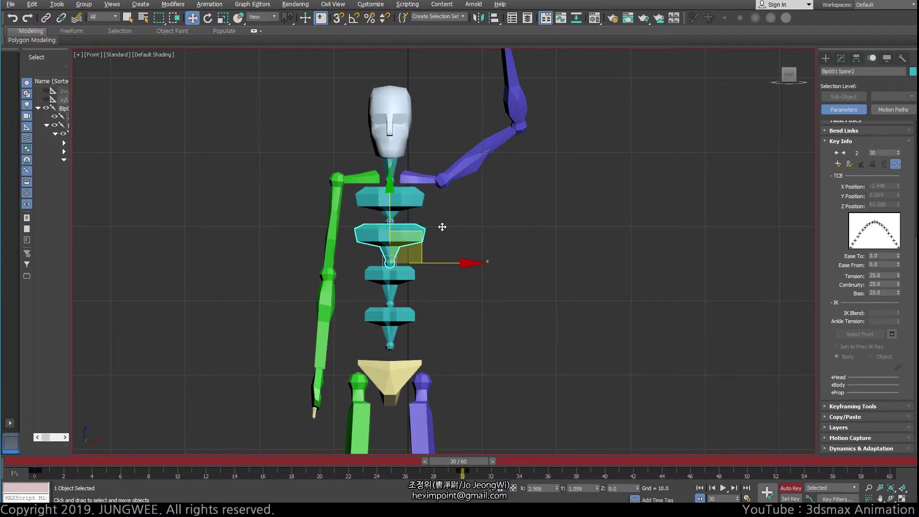
pyautogui.click(392, 111)
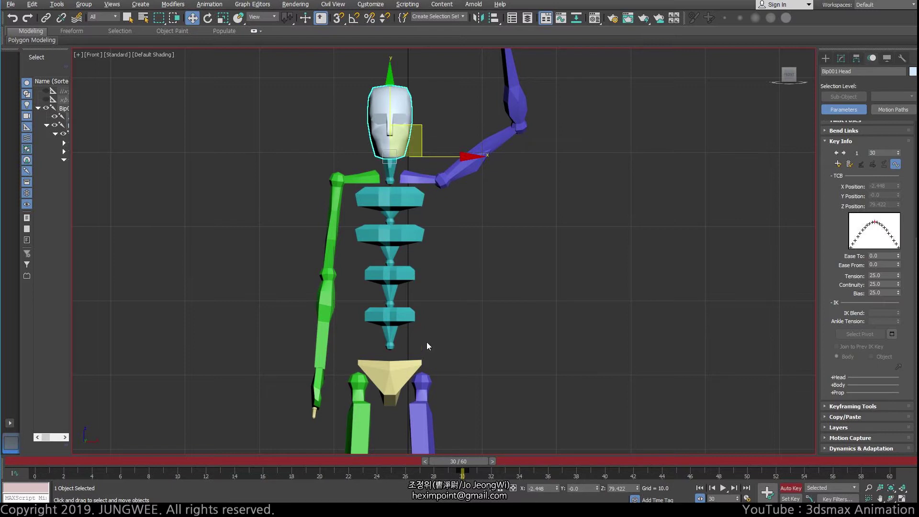
pyautogui.scroll(-3, 427, 342)
pyautogui.click(402, 285)
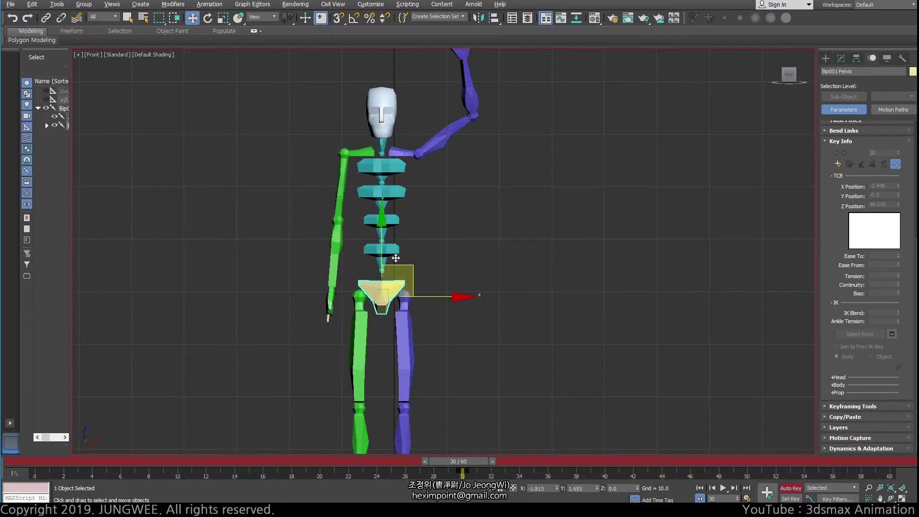
# Try moving the left thigh at frame 30, and undo the move.
pyautogui.click(405, 330)
pyautogui.moveTo(435, 330); pyautogui.dragTo(421, 253, button='middle')
pyautogui.moveTo(420, 191); pyautogui.dragTo(388, 259)
pyautogui.hotkey('ctrl', 'z')
pyautogui.moveTo(439, 220); pyautogui.dragTo(429, 268, button='middle')
# Examine the left hand's Key Info parameters and scrub its arm raise between frames 0 and 30.
pyautogui.click(404, 262)
pyautogui.scroll(-2, 429, 257)
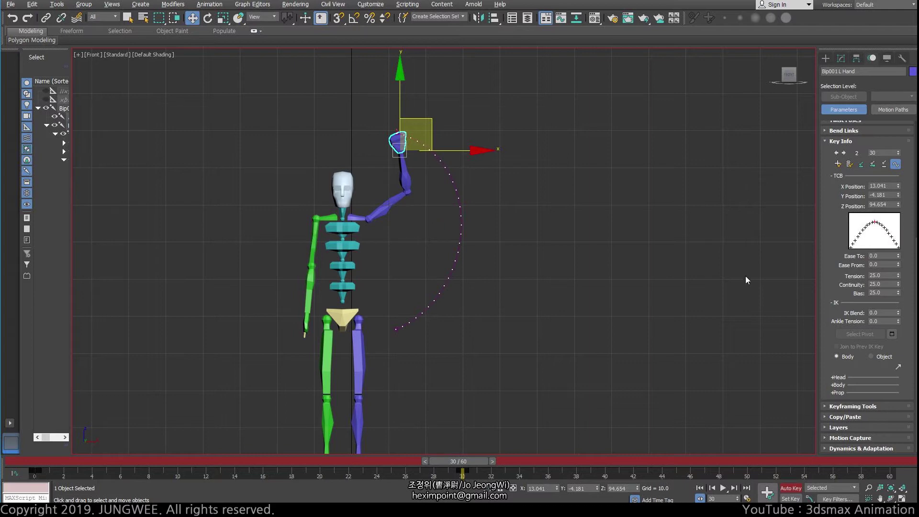
pyautogui.moveTo(829, 302); pyautogui.dragTo(838, 314)
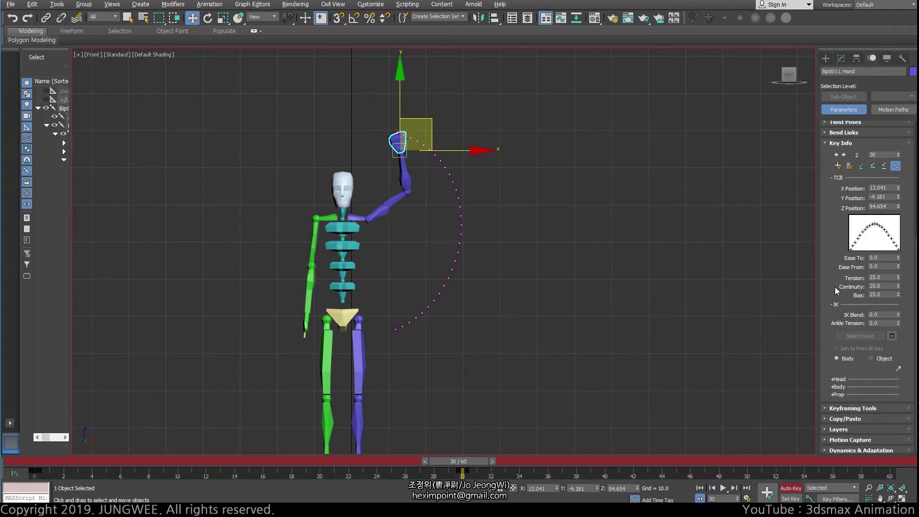
pyautogui.scroll(-1, 835, 287)
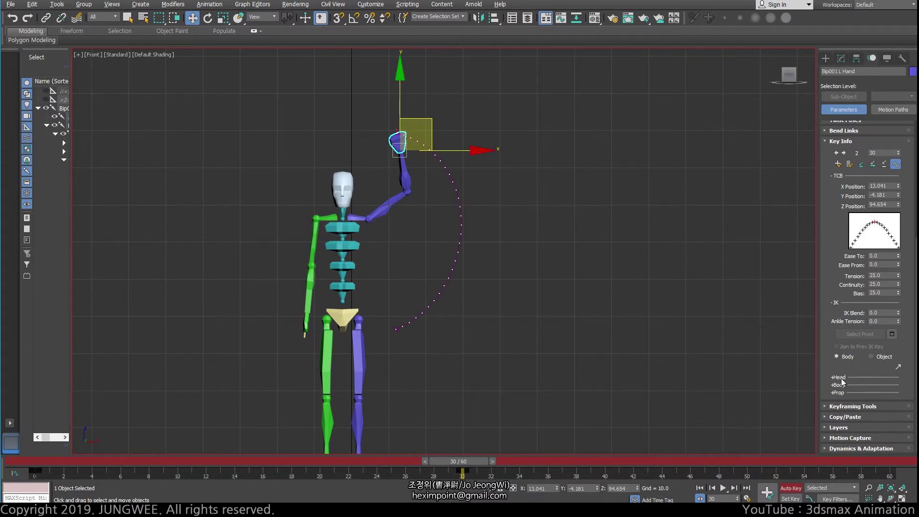
pyautogui.moveTo(96, 458); pyautogui.dragTo(43, 461)
pyautogui.scroll(2, 398, 271)
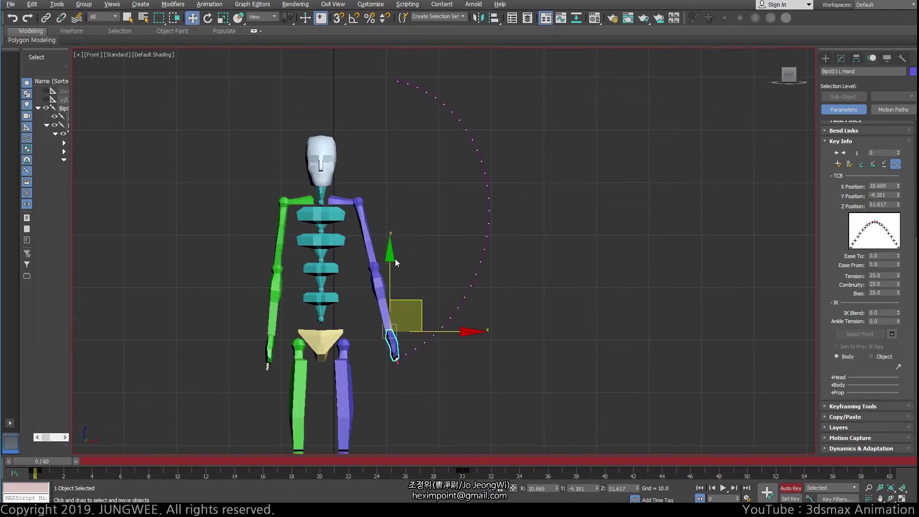
pyautogui.moveTo(114, 469); pyautogui.dragTo(460, 461)
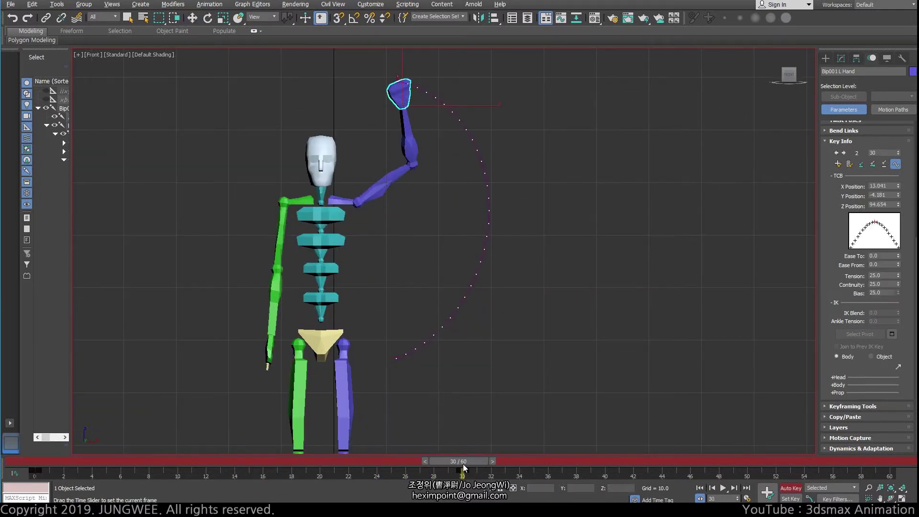
# Inspect the left upper arm's key settings, and move the raised left hand slightly at frame 30 to about X 13.3, Z 94.1.
pyautogui.click(384, 177)
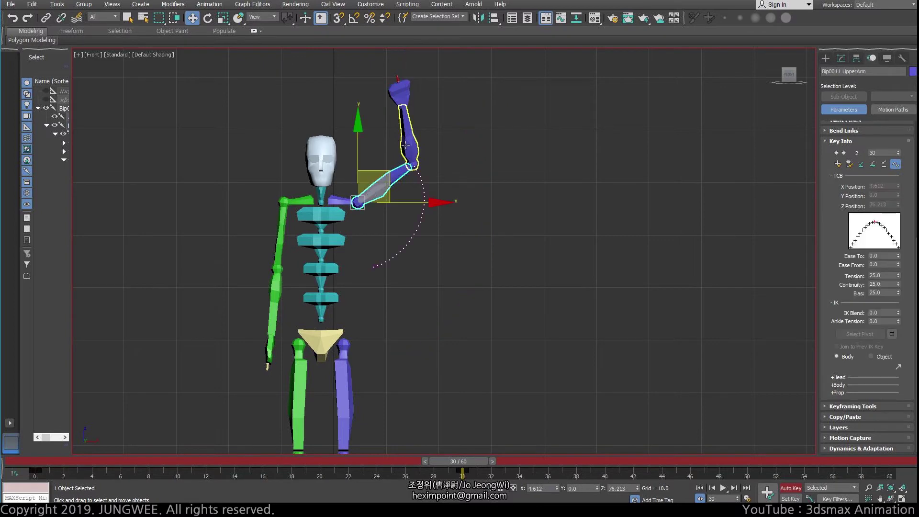
pyautogui.click(484, 123)
pyautogui.click(397, 87)
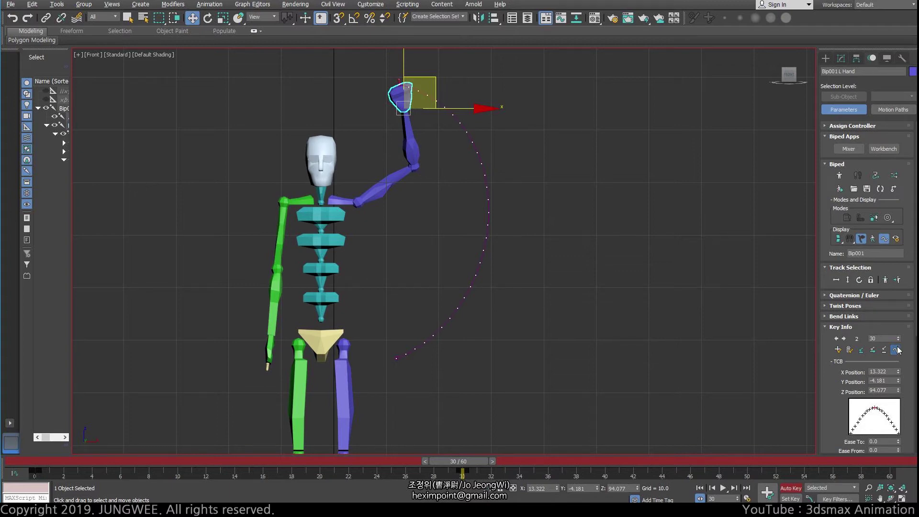
pyautogui.moveTo(836, 398); pyautogui.dragTo(809, 160)
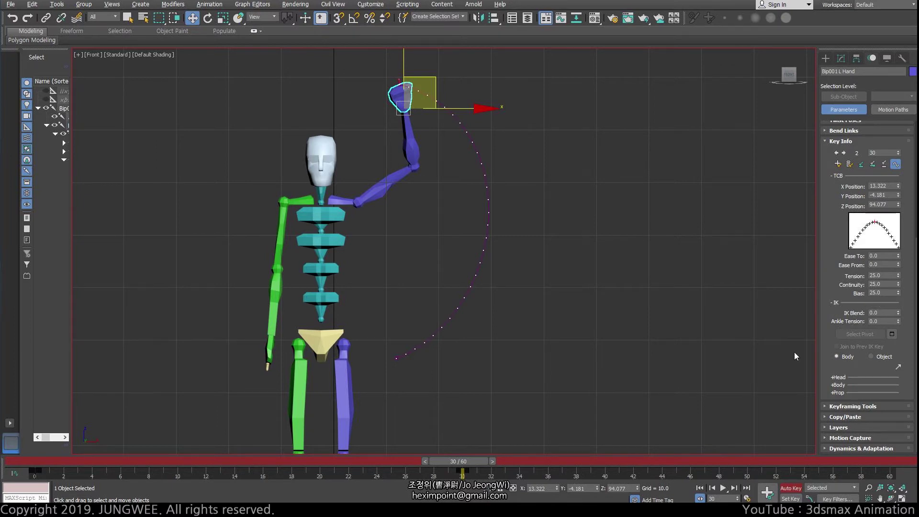
# Delete the left hand's intermediate keys at frames 8, 15, 22 and 26.
pyautogui.moveTo(55, 461); pyautogui.dragTo(124, 471)
pyautogui.press('w')
pyautogui.rightClick(124, 471)
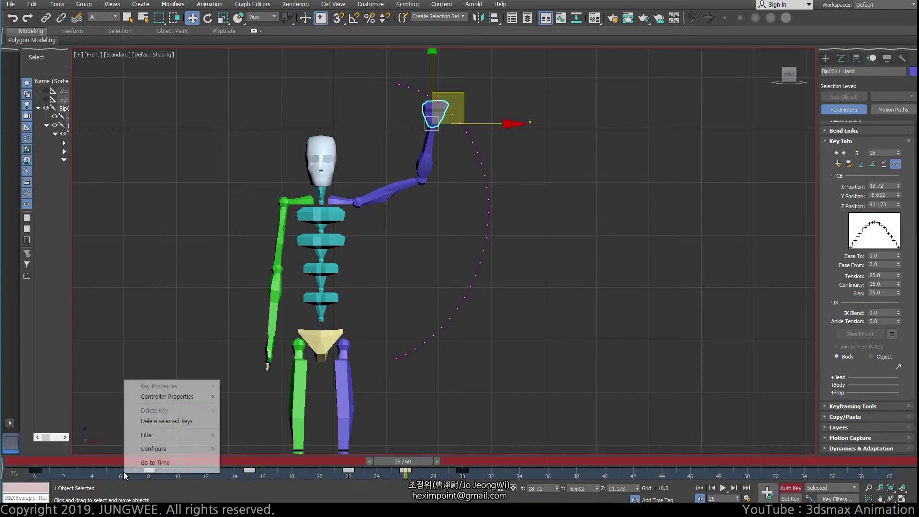
pyautogui.click(143, 422)
# Set planted keys on the left hand at frames 0 and 30.
pyautogui.press('Home')
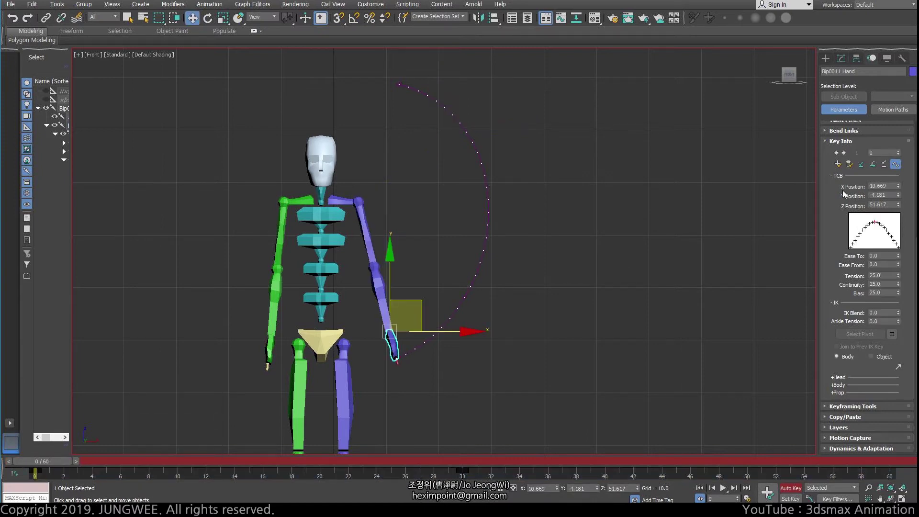
pyautogui.click(873, 164)
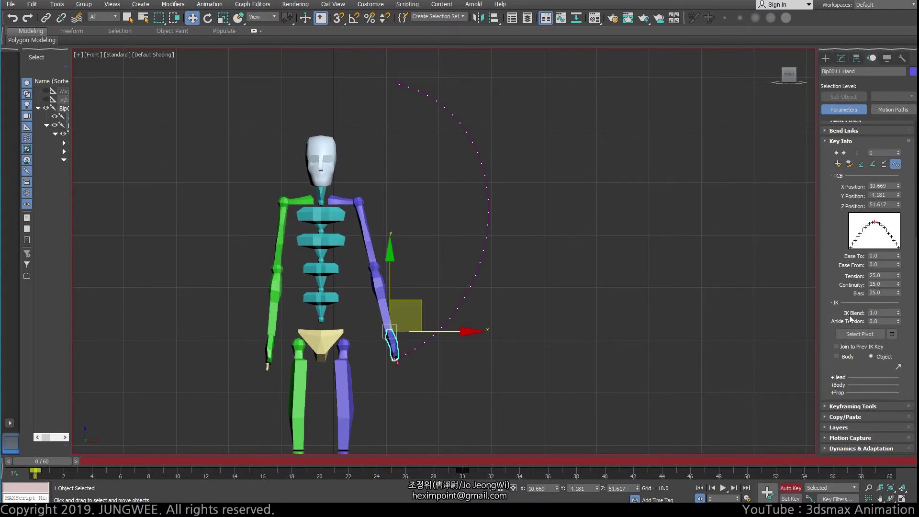
pyautogui.click(870, 313)
pyautogui.moveTo(41, 464); pyautogui.dragTo(454, 464)
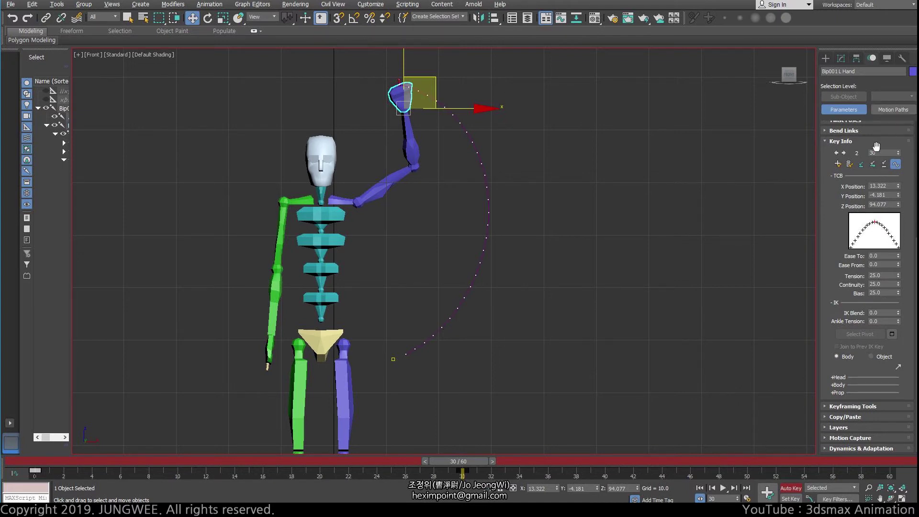
pyautogui.click(874, 165)
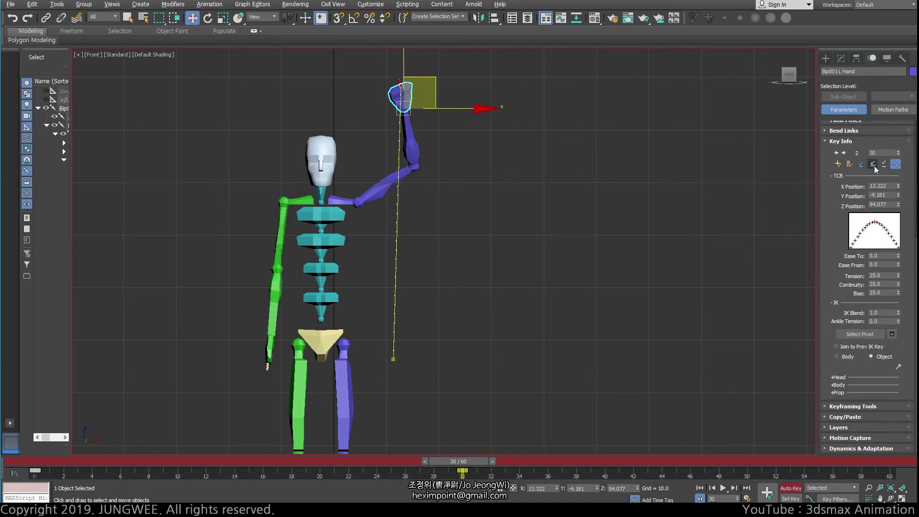
pyautogui.moveTo(877, 313); pyautogui.dragTo(864, 315)
# Scrub between frames 0 and 30 to examine the arm raise with the left hand planted.
pyautogui.moveTo(472, 460); pyautogui.dragTo(235, 472)
pyautogui.press('w')
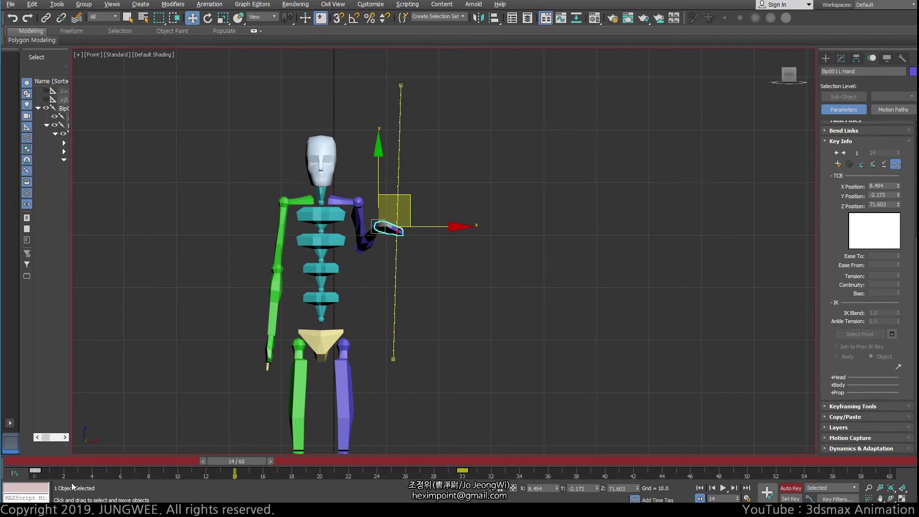
pyautogui.moveTo(38, 461); pyautogui.dragTo(462, 447)
pyautogui.press('w')
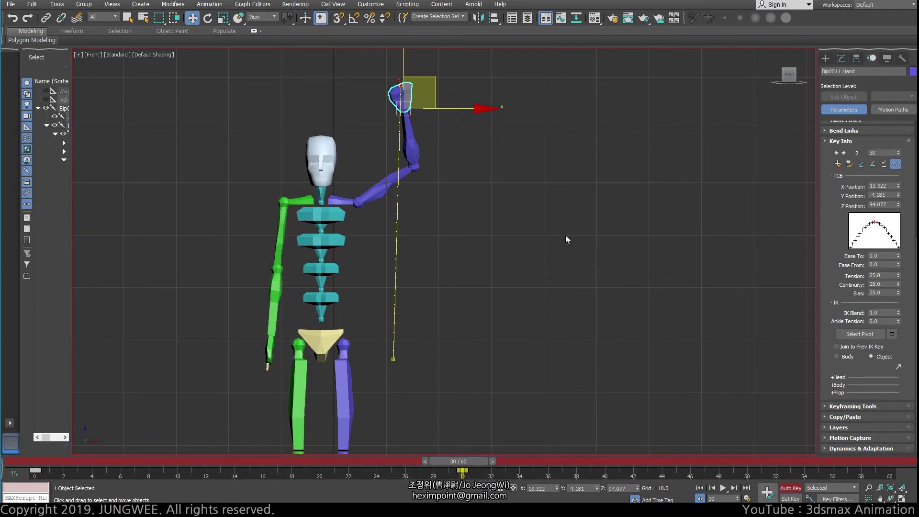
# Undo the left hand's planted keys and scrub the original arm raise between frames 0 and 30.
pyautogui.press('Home')
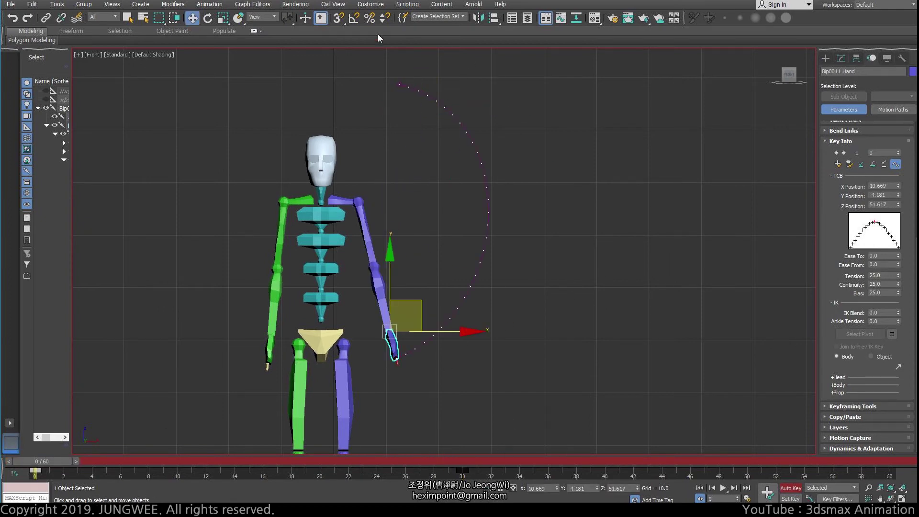
pyautogui.moveTo(176, 461); pyautogui.dragTo(475, 460)
pyautogui.press('Home')
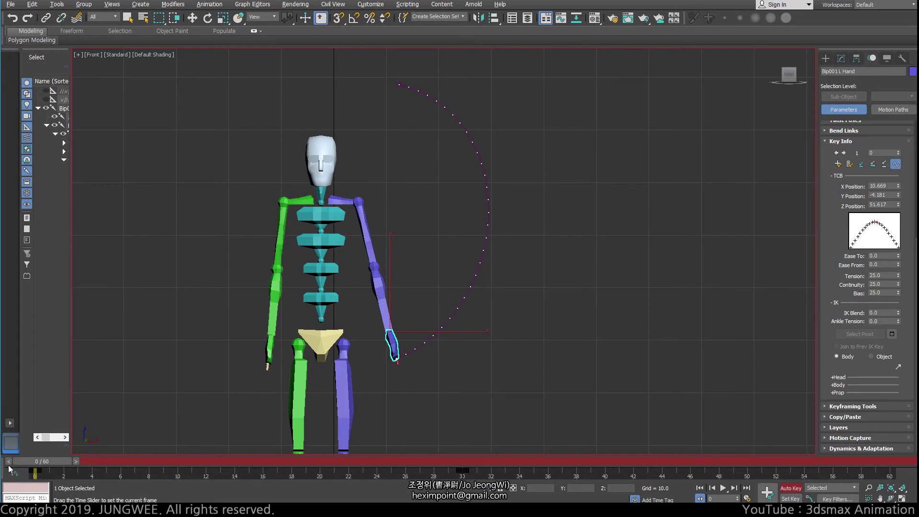
pyautogui.moveTo(9, 466); pyautogui.dragTo(27, 471)
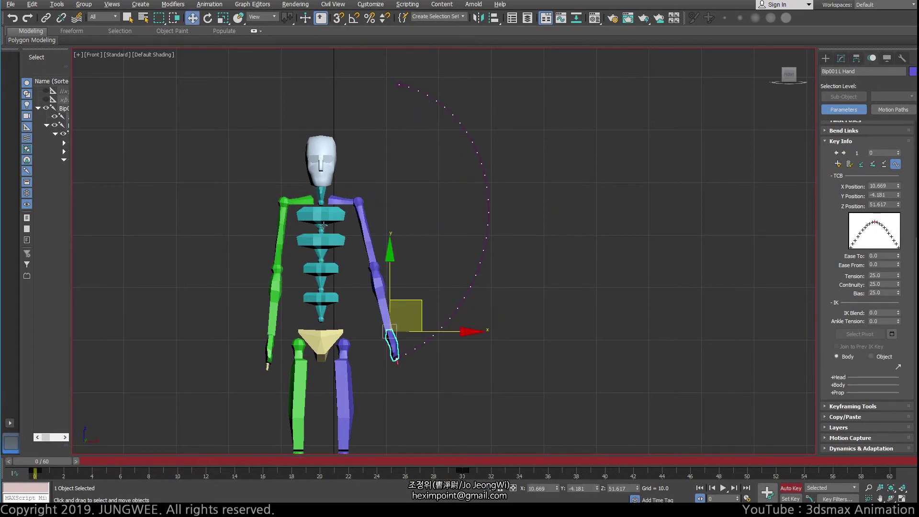
# Rotate the lowest spine link at frame 30 to lean the torso toward the raised left arm, and scrub the motion.
pyautogui.click(466, 461)
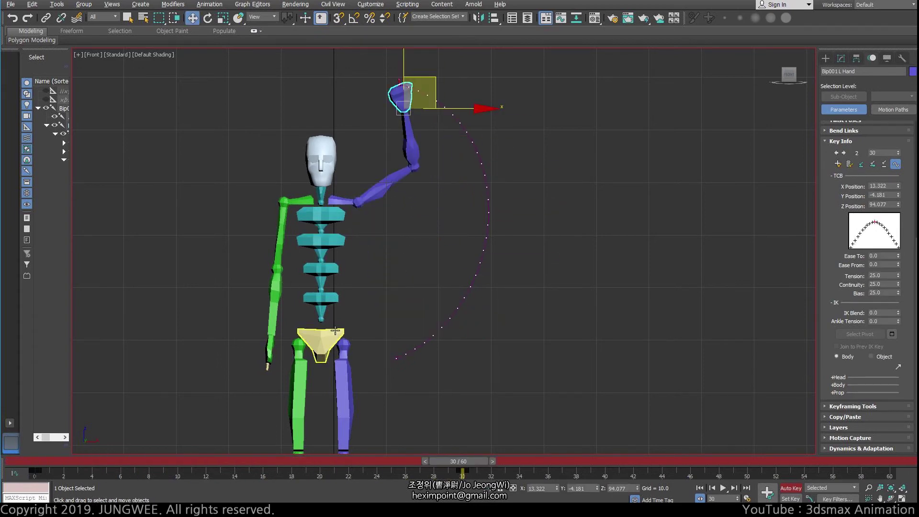
pyautogui.click(327, 306)
pyautogui.press('e')
pyautogui.moveTo(371, 275); pyautogui.dragTo(395, 287)
pyautogui.moveTo(458, 462); pyautogui.dragTo(133, 457)
pyautogui.press('e')
# Select the left hand and scrub the first frames to examine how its path follows the torso lean.
pyautogui.click(446, 320)
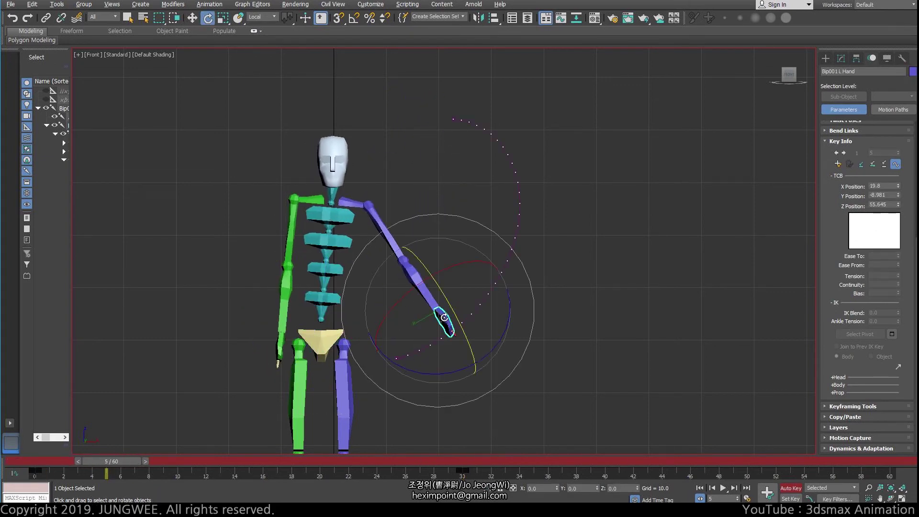
pyautogui.moveTo(44, 461); pyautogui.dragTo(139, 460)
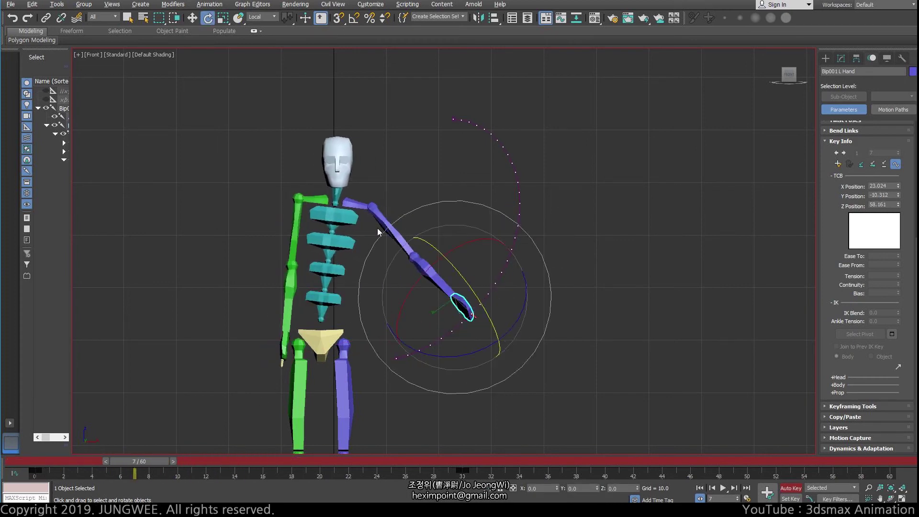
pyautogui.moveTo(134, 461); pyautogui.dragTo(112, 460)
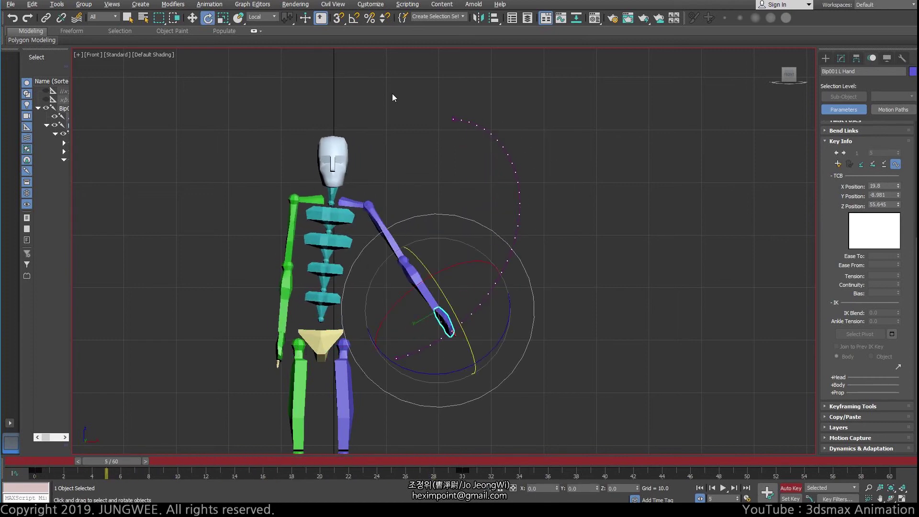
pyautogui.moveTo(40, 460)
pyautogui.mouseDown()
pyautogui.moveTo(479, 461)
pyautogui.moveTo(41, 460)
pyautogui.mouseUp()
pyautogui.press('e')
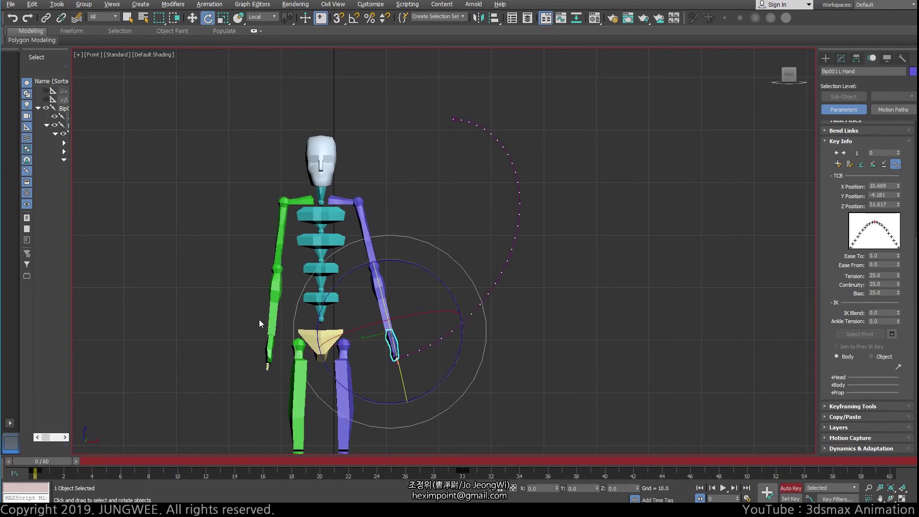
# Delete the lowest spine link's key at frame 30.
pyautogui.click(337, 291)
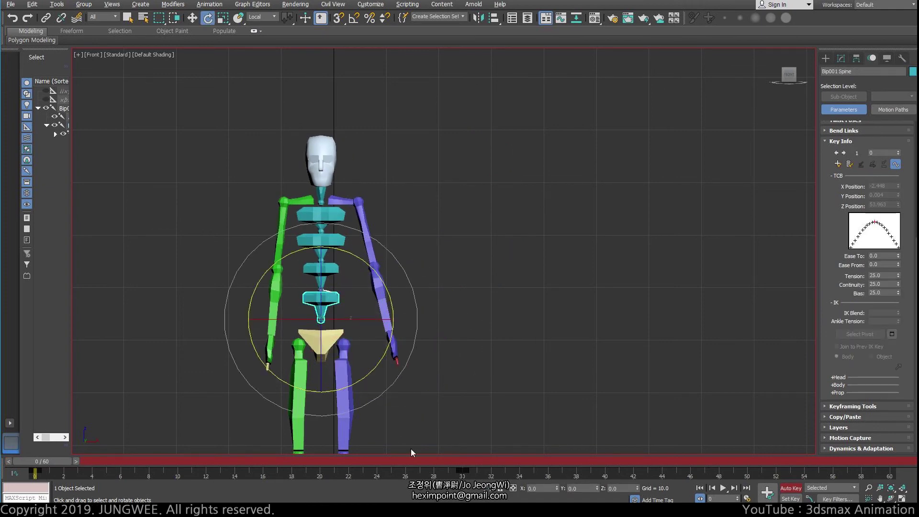
pyautogui.rightClick(433, 475)
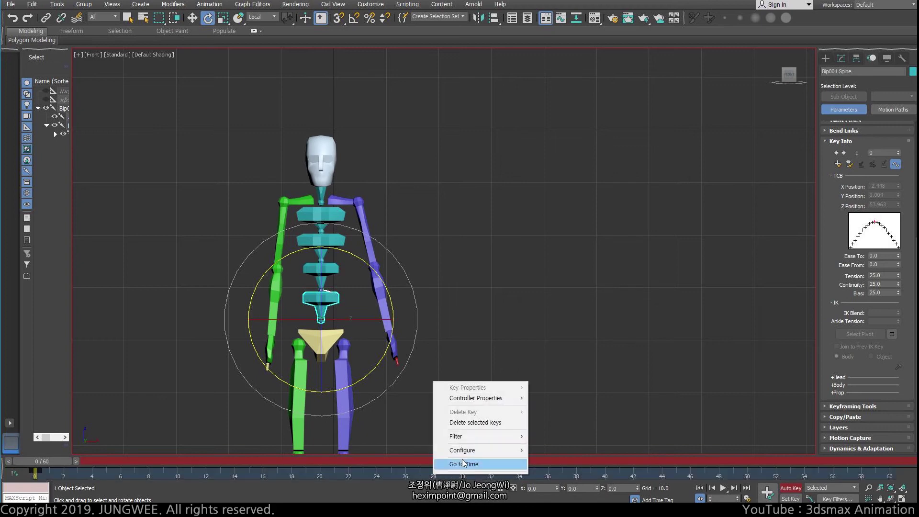
pyautogui.click(483, 424)
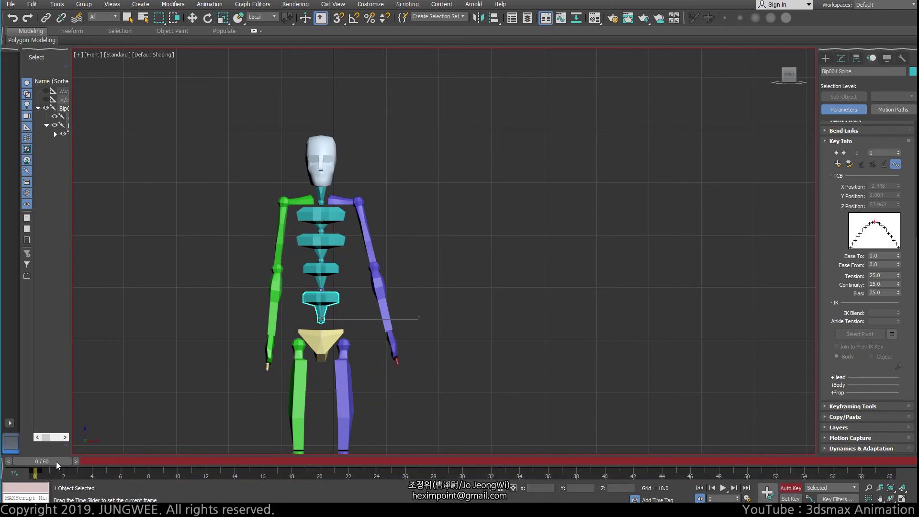
pyautogui.moveTo(56, 461)
pyautogui.mouseDown()
pyautogui.moveTo(332, 444)
pyautogui.moveTo(56, 461)
pyautogui.mouseUp()
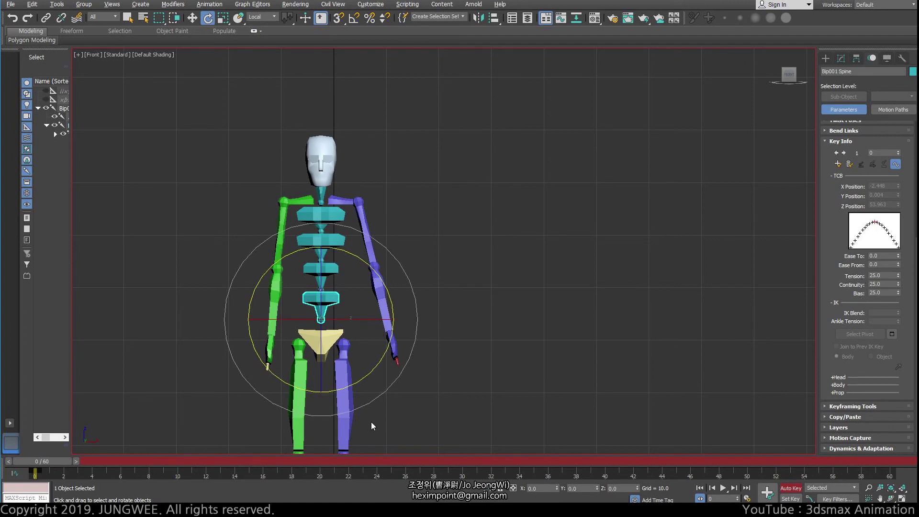
# Set planted keys on the left hand at frames 0, 15 and 30, and scrub the motion.
pyautogui.click(394, 352)
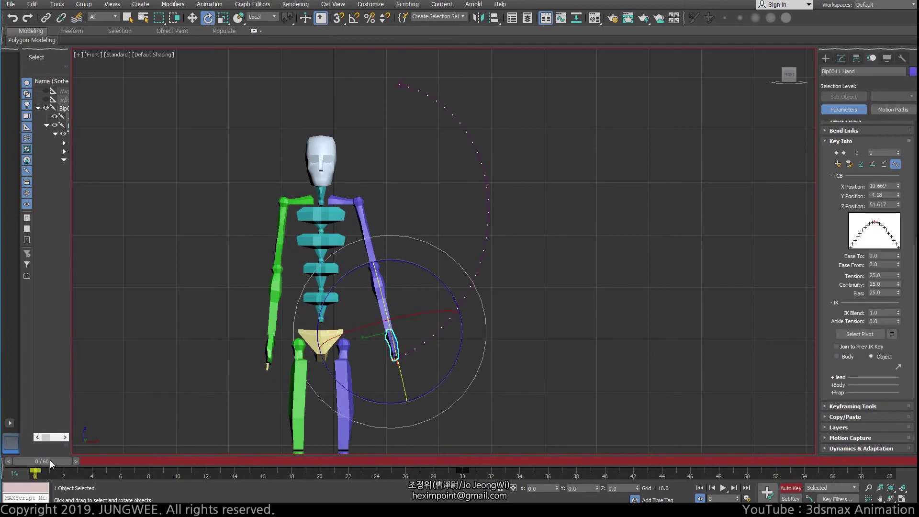
pyautogui.moveTo(51, 463); pyautogui.dragTo(209, 466)
pyautogui.press('e')
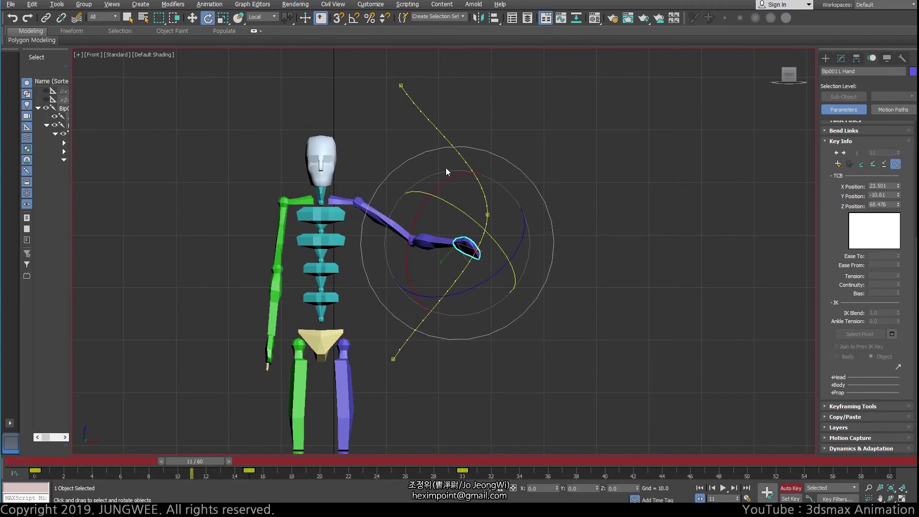
pyautogui.moveTo(131, 461); pyautogui.dragTo(36, 461)
# Rotate the lowest spine link at frame 30 to lean the torso toward the raised left arm.
pyautogui.click(321, 298)
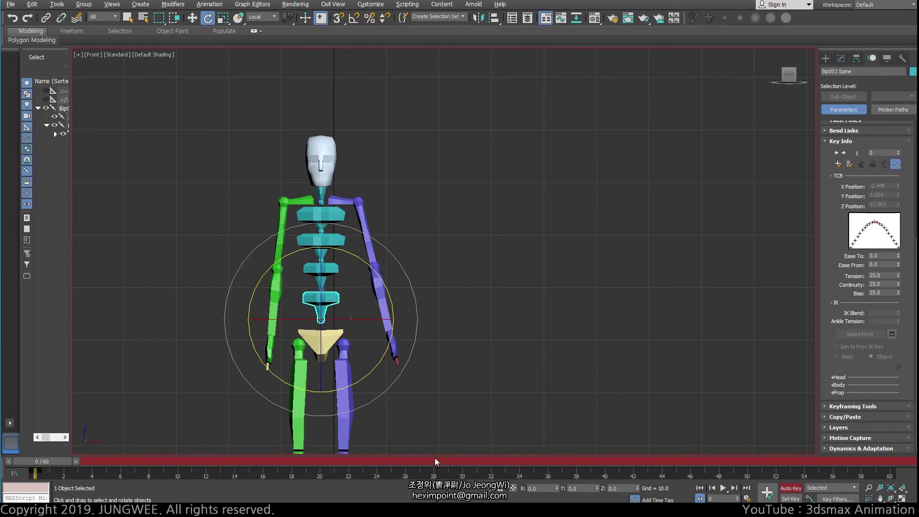
pyautogui.moveTo(434, 462); pyautogui.dragTo(473, 464)
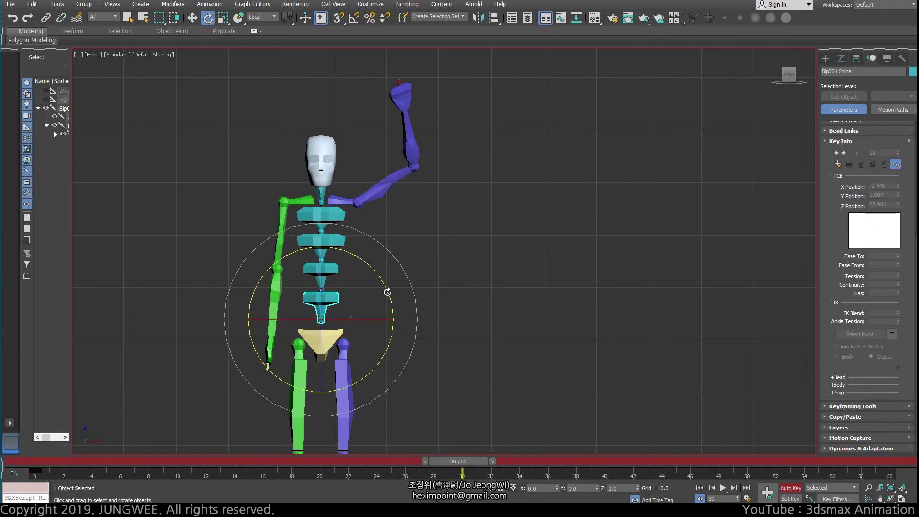
pyautogui.moveTo(387, 292); pyautogui.dragTo(390, 308)
# Select the left hand and scrub between frames 30 and 0 to examine its planted path during the torso lean.
pyautogui.click(400, 95)
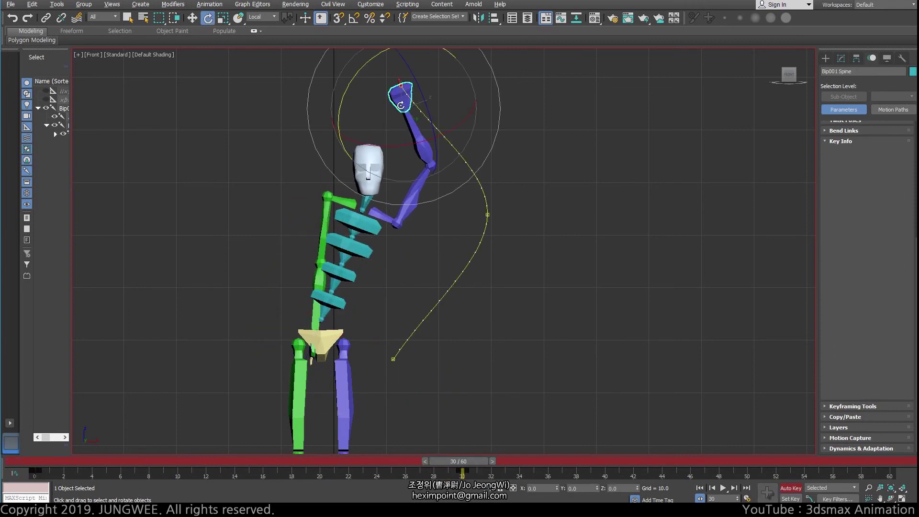
pyautogui.moveTo(468, 463); pyautogui.dragTo(404, 326)
pyautogui.press('e')
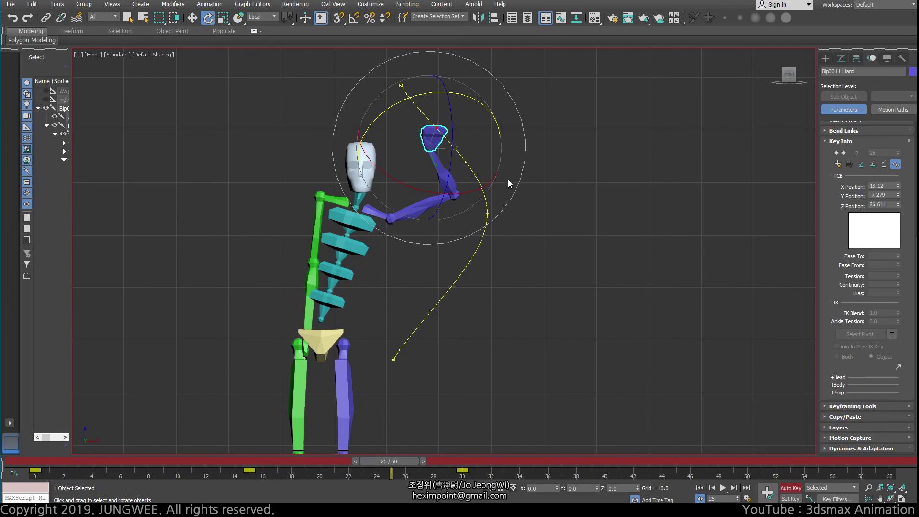
pyautogui.moveTo(291, 463); pyautogui.dragTo(43, 461)
pyautogui.press('e')
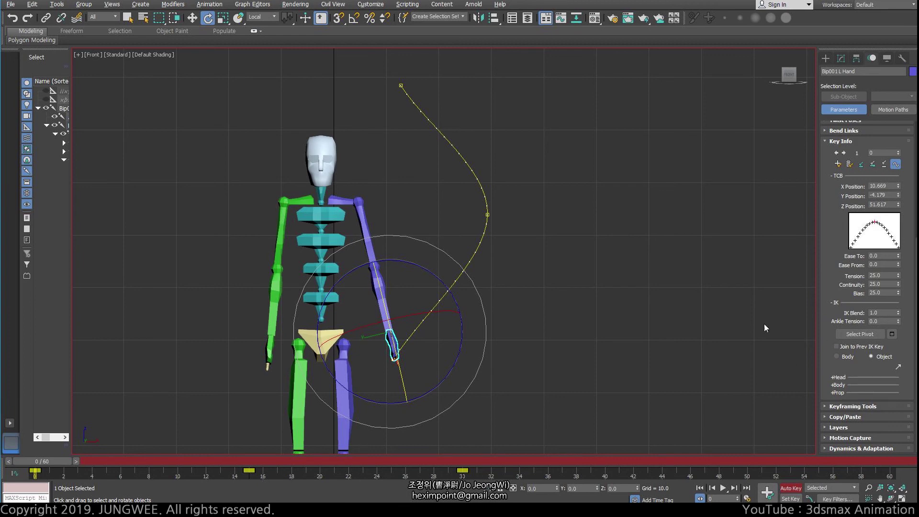
# Set the left hand's IK Blend to 0.5 at frame 0.
pyautogui.moveTo(499, 383); pyautogui.dragTo(533, 314, button='middle')
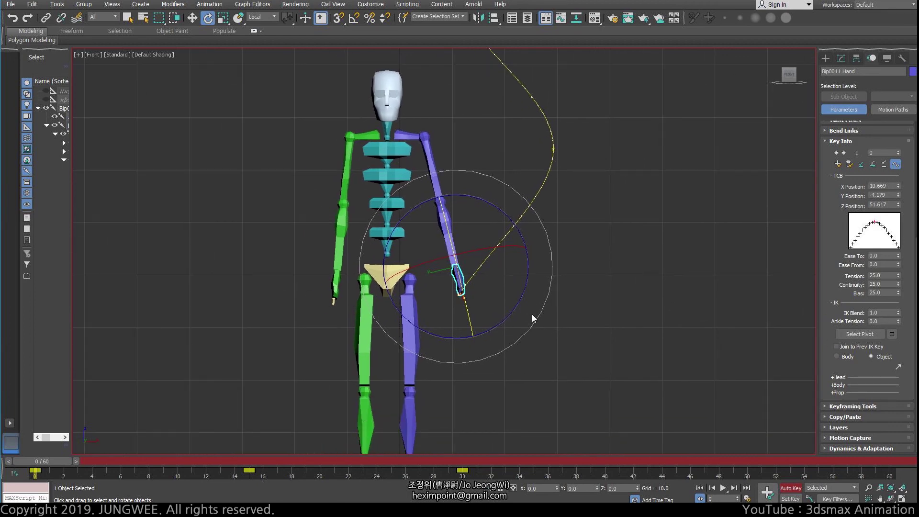
pyautogui.doubleClick(880, 311)
pyautogui.write('0.')
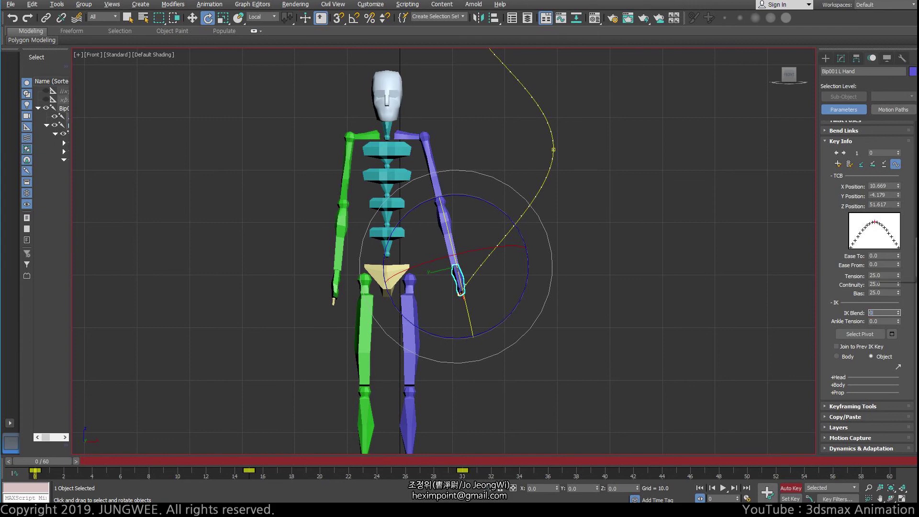
pyautogui.write('5')
pyautogui.press('Return')
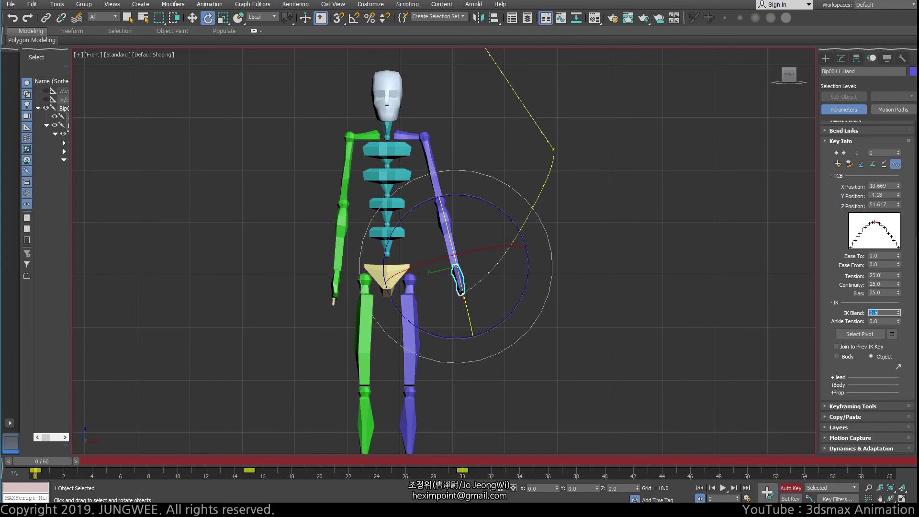
# Set the left hand's IK Blend to 0.5 at the frame 15 key.
pyautogui.click(249, 470)
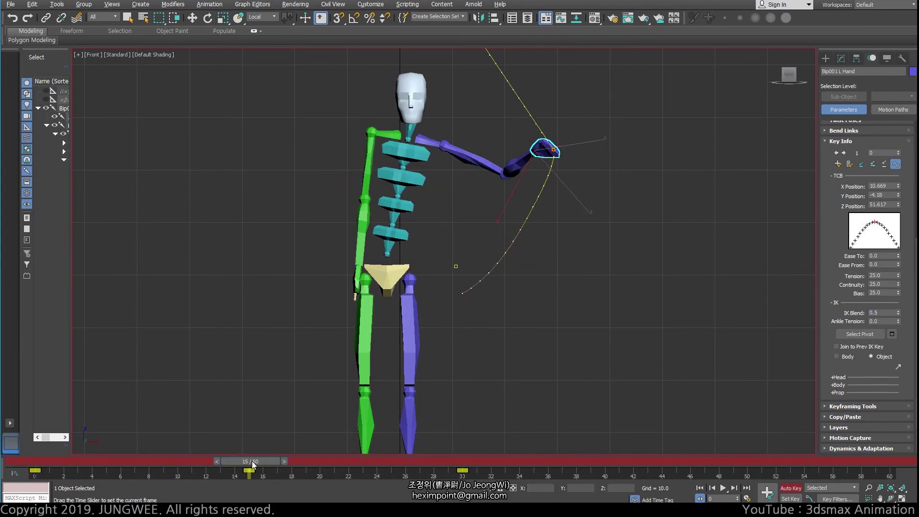
pyautogui.doubleClick(881, 313)
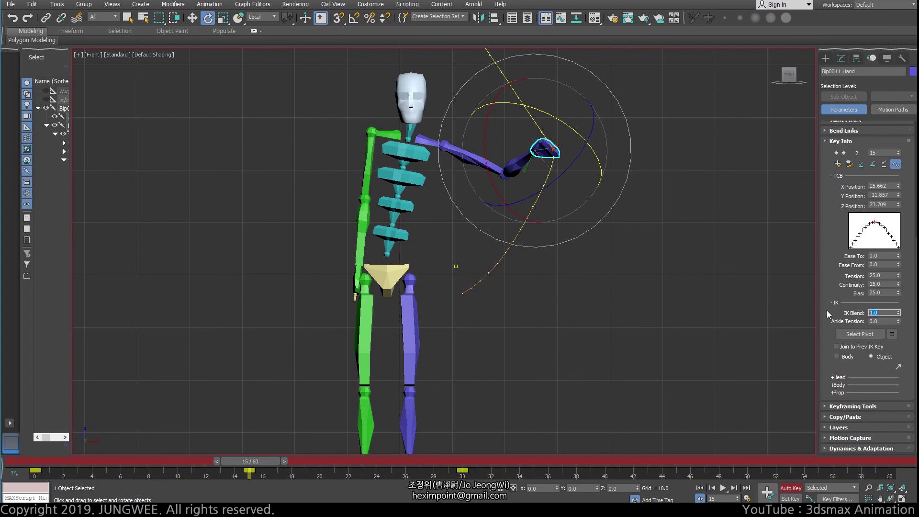
pyautogui.write('0.5')
pyautogui.press('Return')
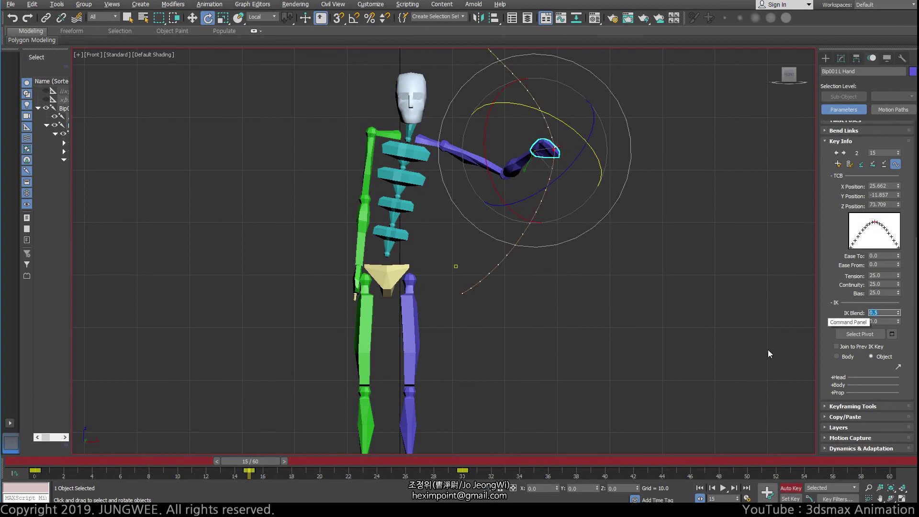
# Set the left hand's IK Blend to 0.5 at the frame 30 key and scrub the animation to examine the blended arm motion.
pyautogui.click(462, 470)
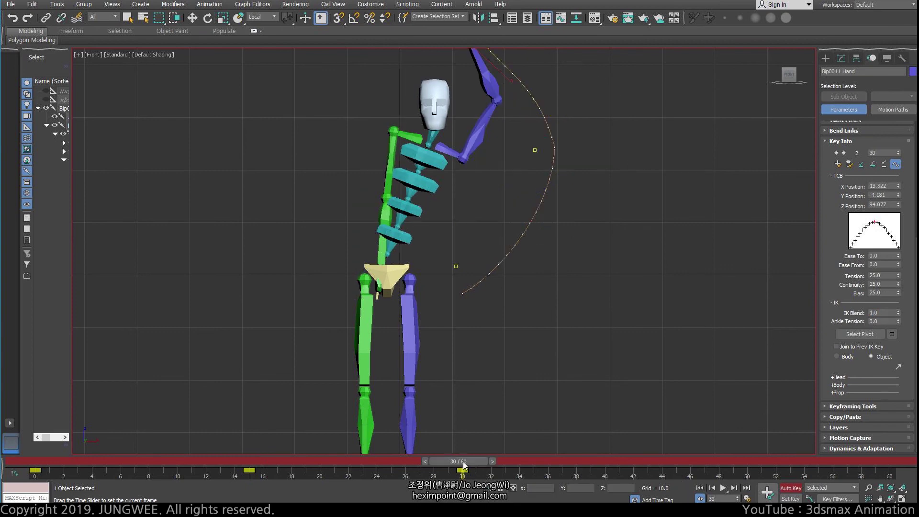
pyautogui.doubleClick(884, 313)
pyautogui.write('0.5')
pyautogui.press('Return')
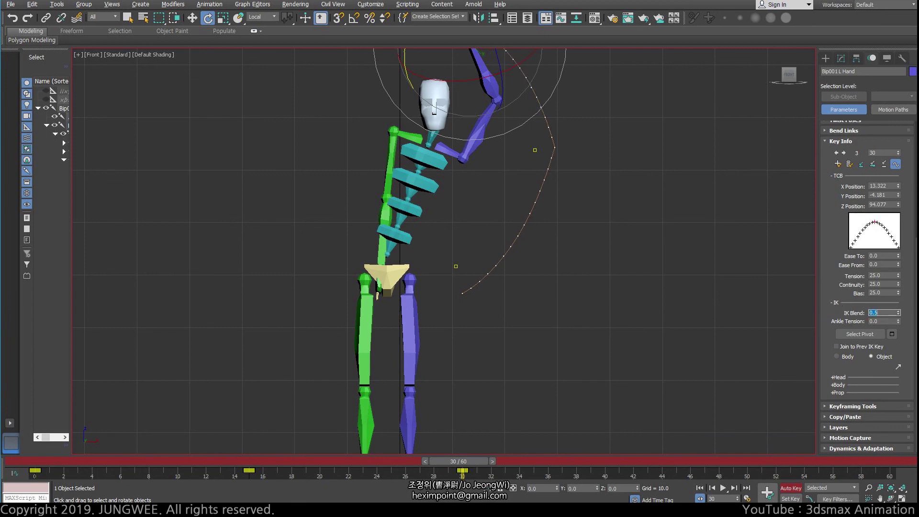
pyautogui.moveTo(450, 461); pyautogui.dragTo(220, 463)
pyautogui.press('e')
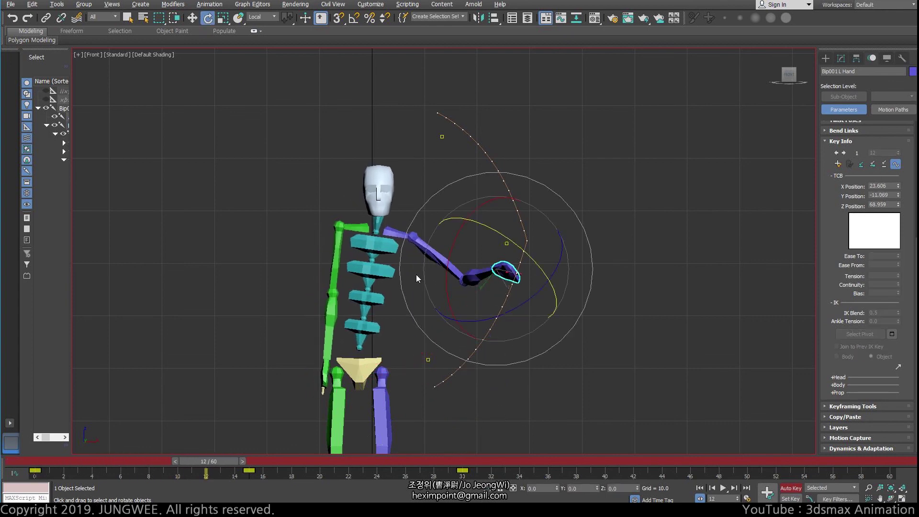
pyautogui.press('q')
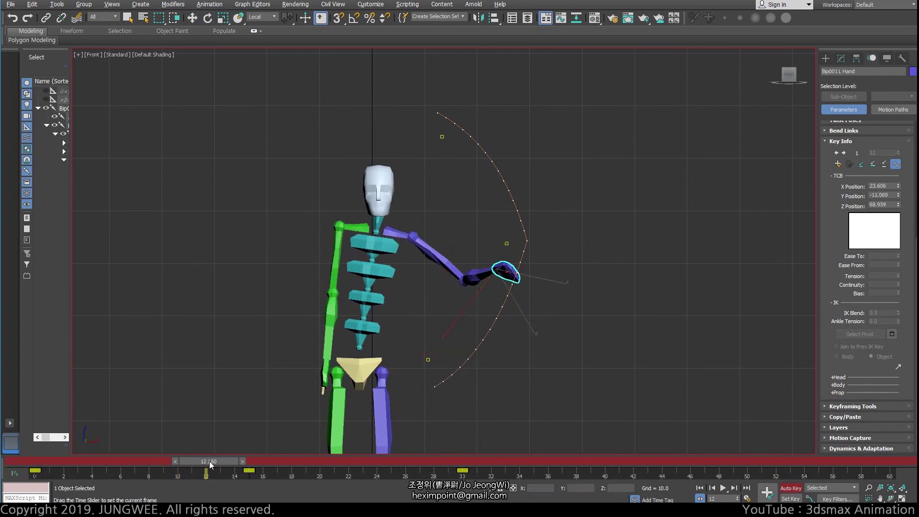
pyautogui.moveTo(209, 461); pyautogui.dragTo(430, 461)
# Set the left hand's IK Blend to 1.0 at the frame 0 key.
pyautogui.press('Home')
pyautogui.press('e')
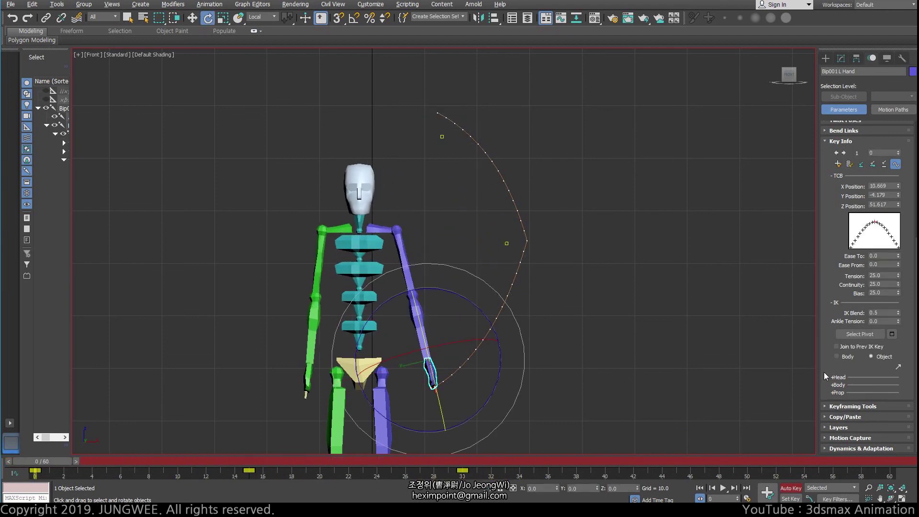
pyautogui.doubleClick(883, 312)
pyautogui.press('Return')
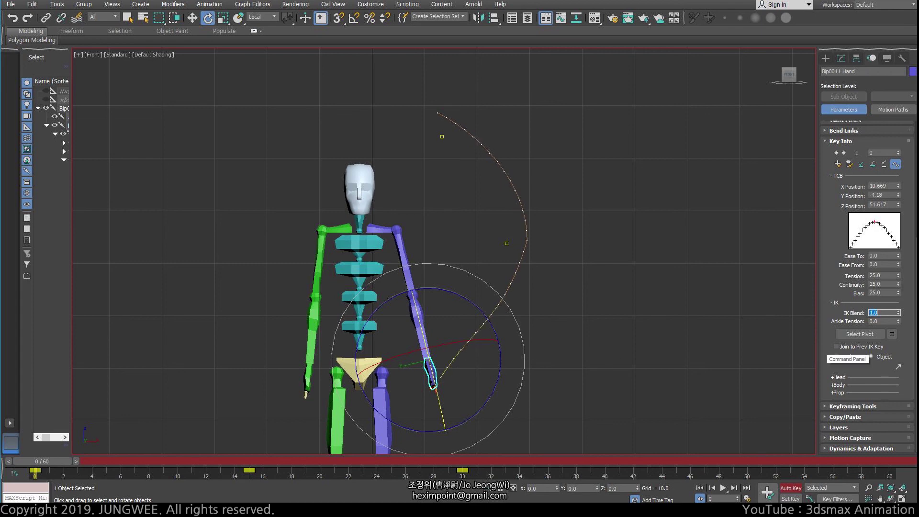
pyautogui.moveTo(606, 320); pyautogui.dragTo(631, 269, button='middle')
# Set the left hand's IK Blend to 1.0 at the frame 15 and frame 30 keys.
pyautogui.press('.')
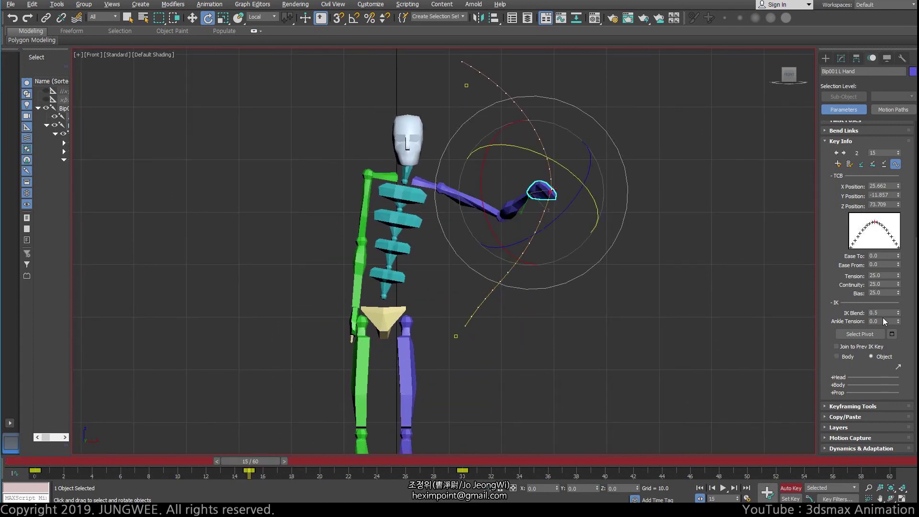
pyautogui.doubleClick(883, 312)
pyautogui.press('.')
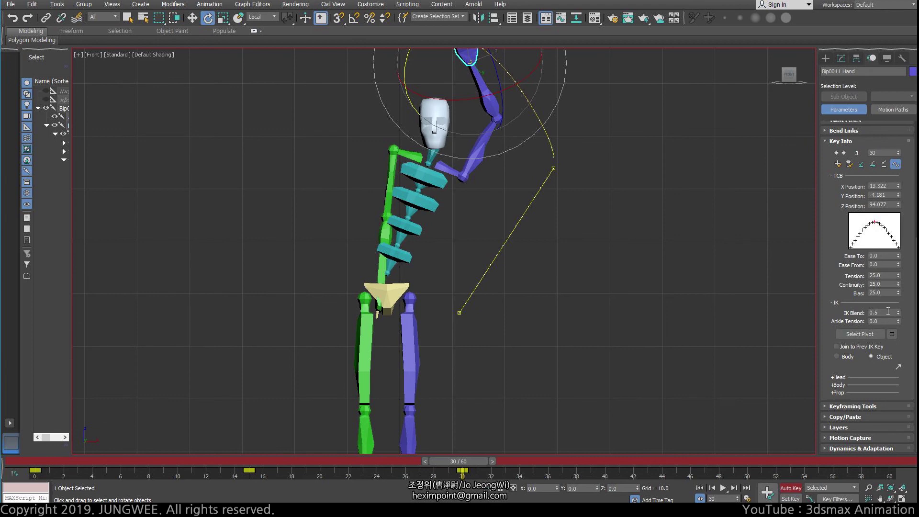
pyautogui.press('Return')
pyautogui.moveTo(432, 316); pyautogui.dragTo(440, 355, button='middle')
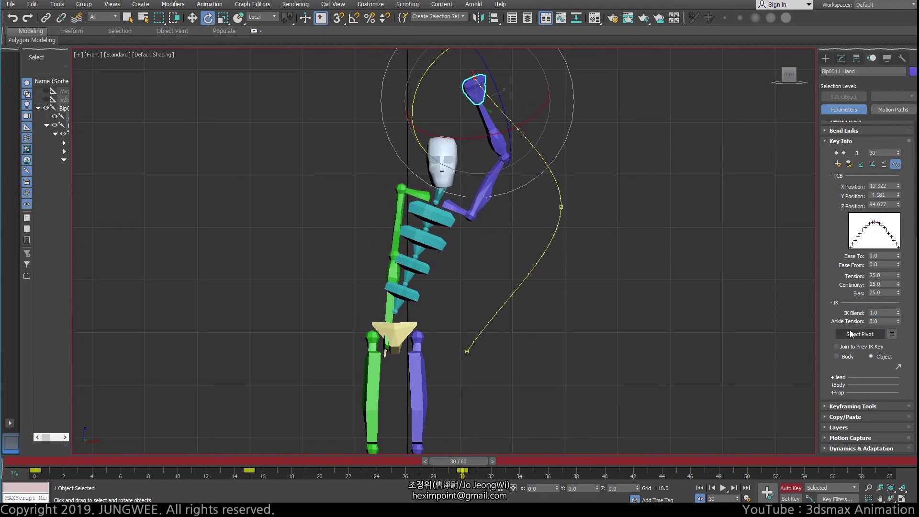